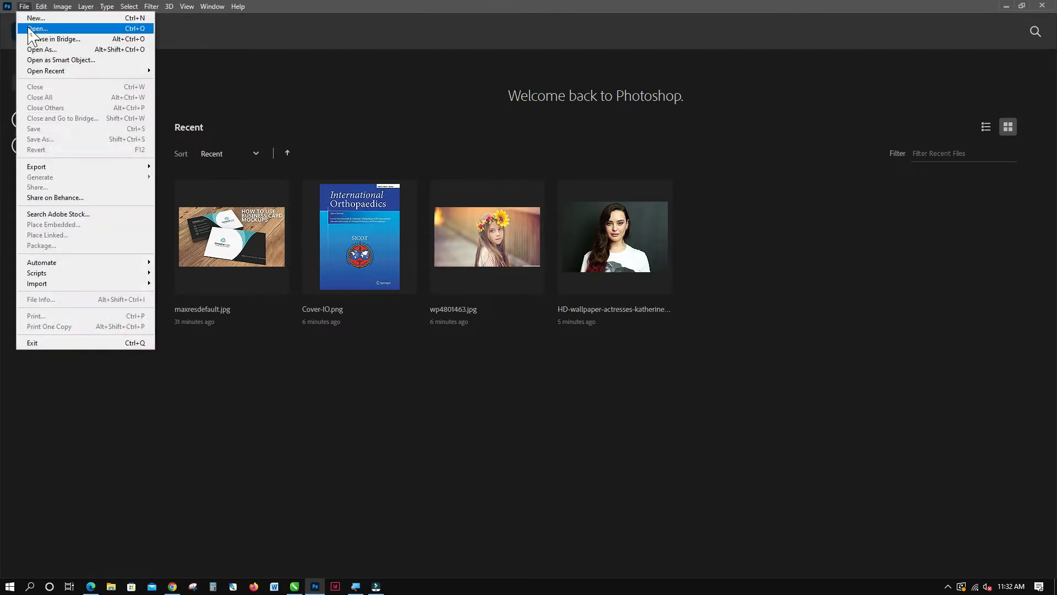
- Open the image wp4801463.jpg from the Youtube folder on the desktop
left_click(24, 7)
left_click(24, 6)
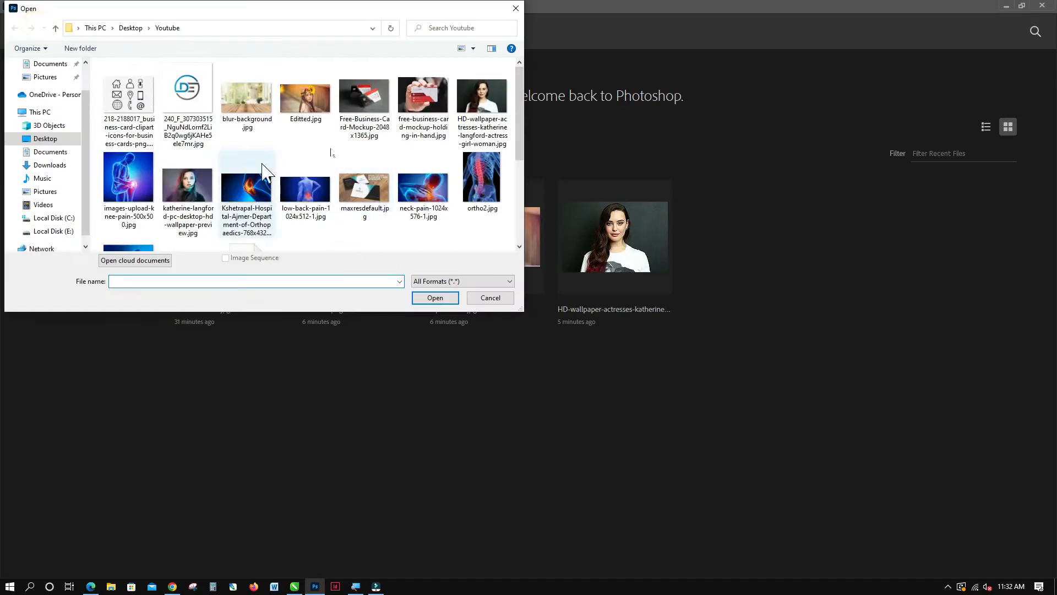
scroll(229, 156, "down", 3)
left_click(187, 223)
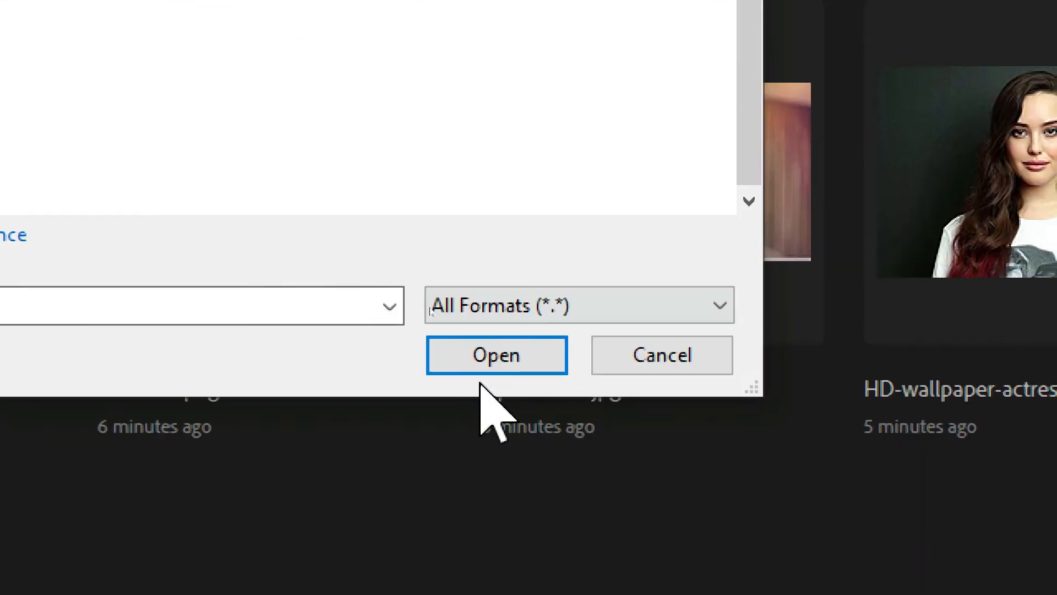
left_click(431, 301)
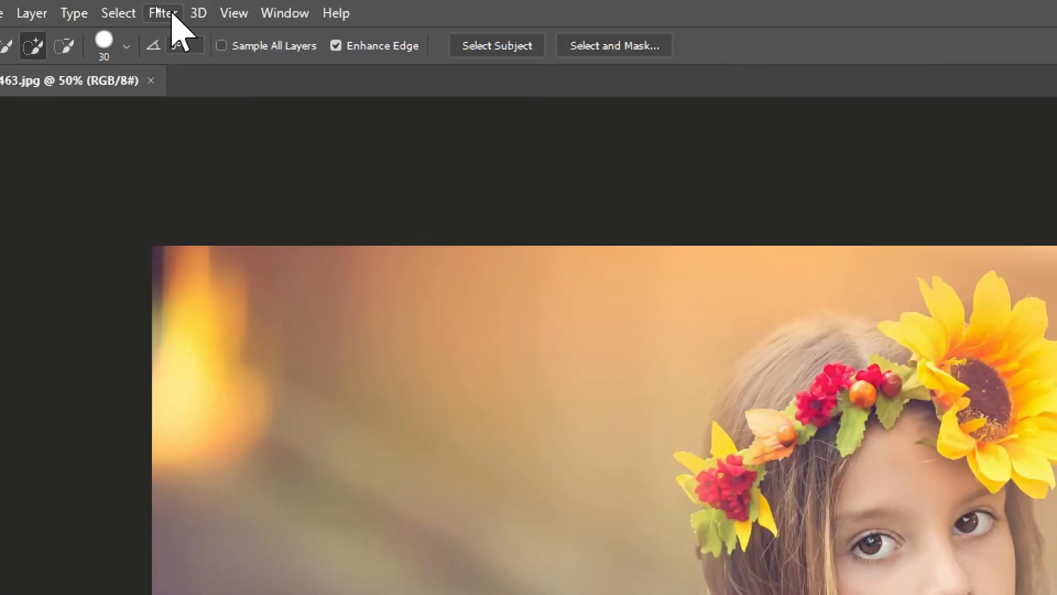
- Start the Camera Raw Filter on the photo and show the before and after views side by side
left_click(153, 7)
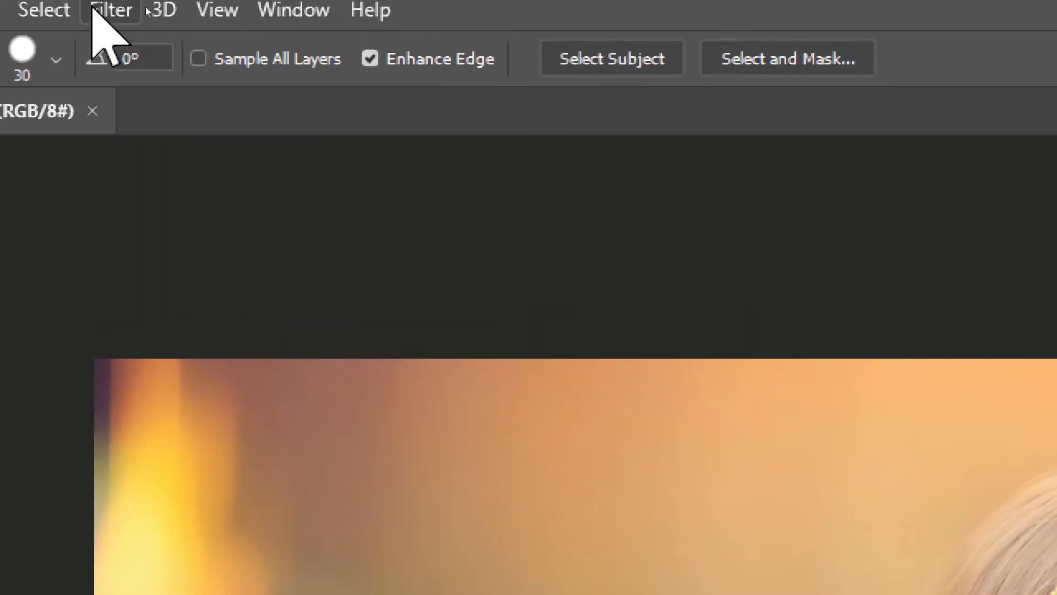
left_click(157, 13)
left_click(267, 145)
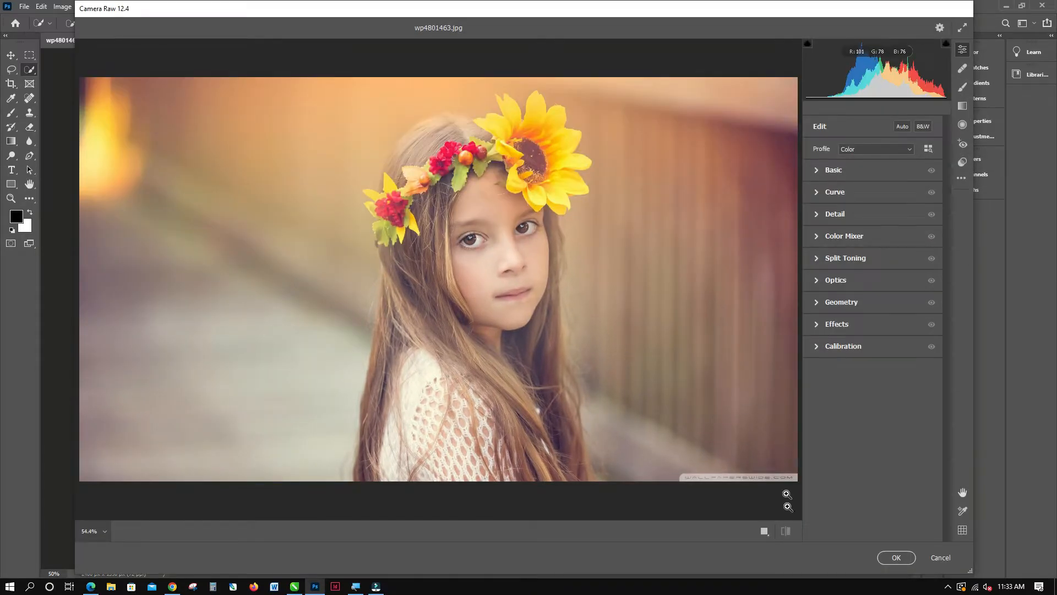
left_click(765, 531)
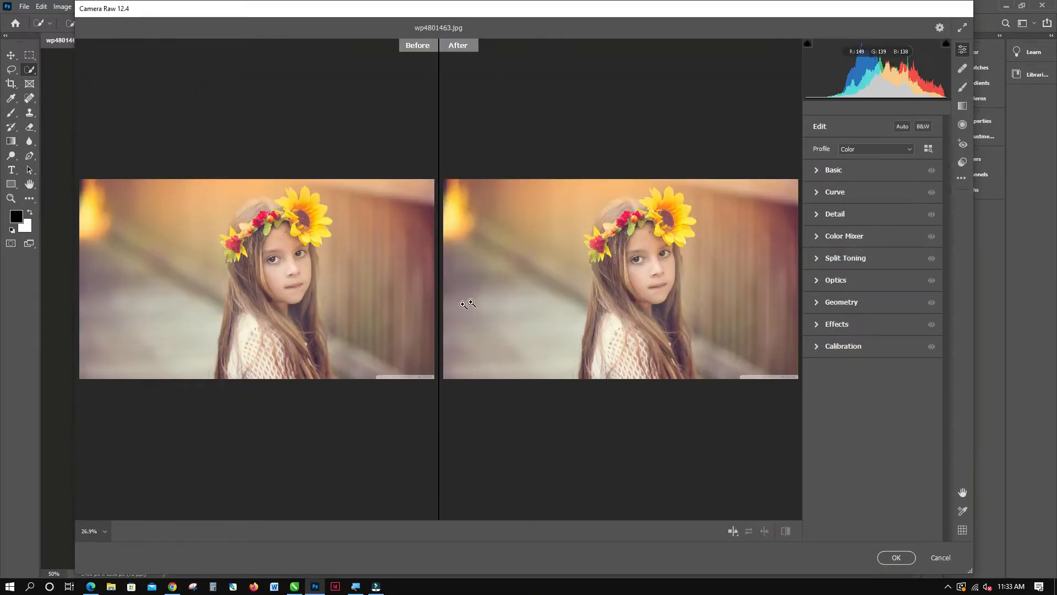
- Set Temperature +11, Tint +16, Exposure +0.45, Contrast +11, Highlights +10, Shadows +5, Whites -46 and Blacks -52 in the Basic adjustments
left_click(816, 169)
left_click_drag(873, 212, 876, 327)
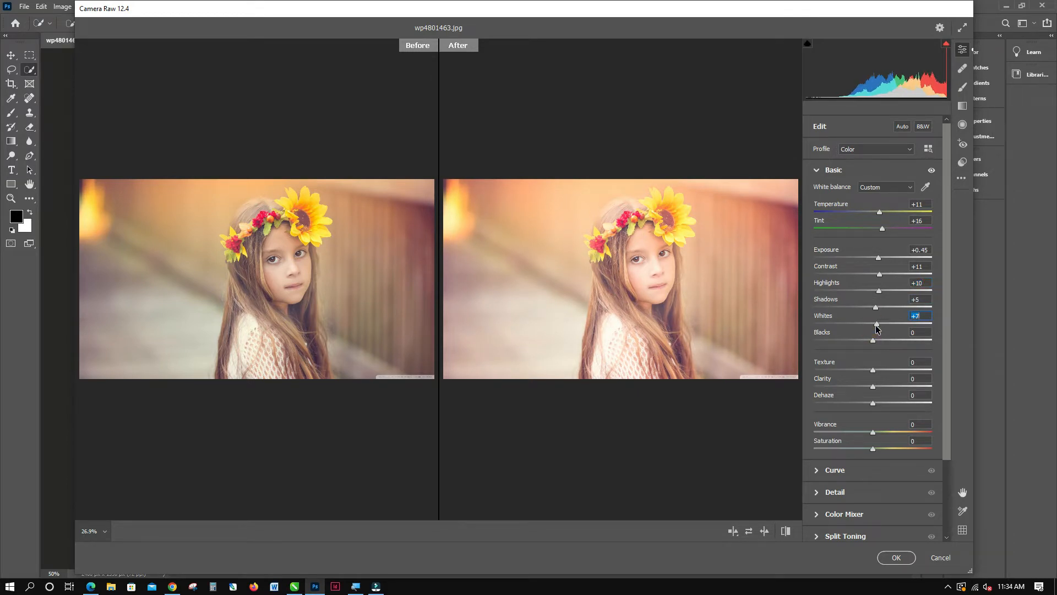
left_click_drag(879, 328, 841, 343)
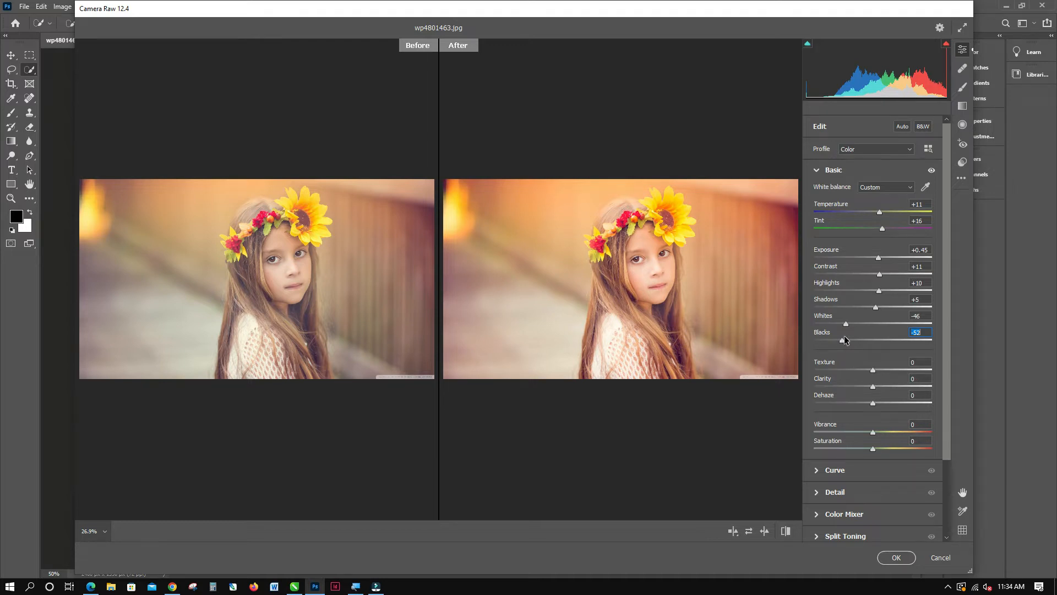
- Set Texture +8, Clarity +25, Dehaze +38, Vibrance +6, Saturation -2 and Exposure +0.70 in the Basic adjustments
scroll(888, 297, "down", 2)
left_click(875, 290)
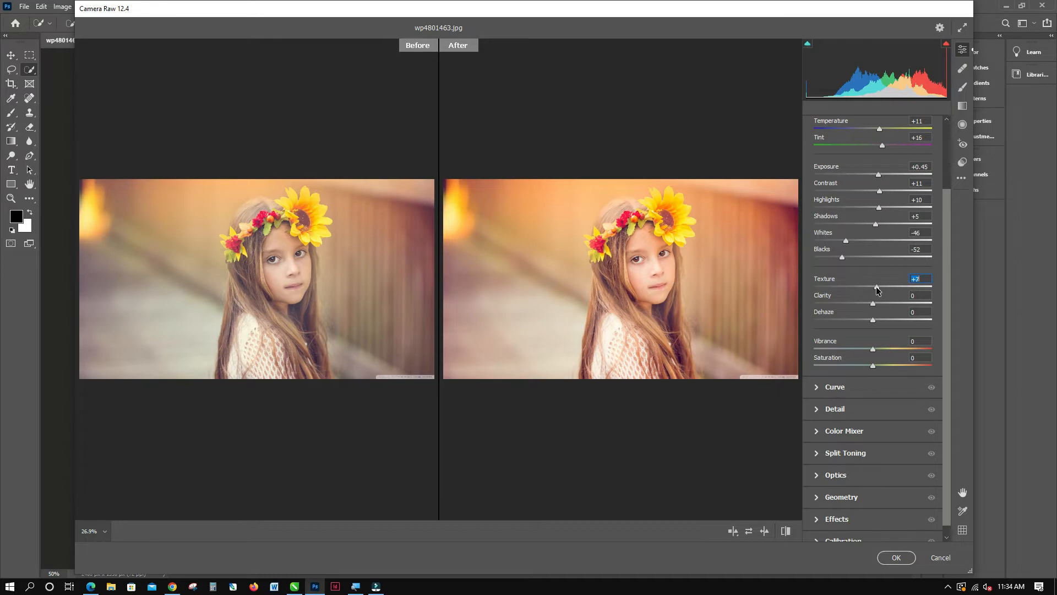
left_click_drag(875, 306, 886, 307)
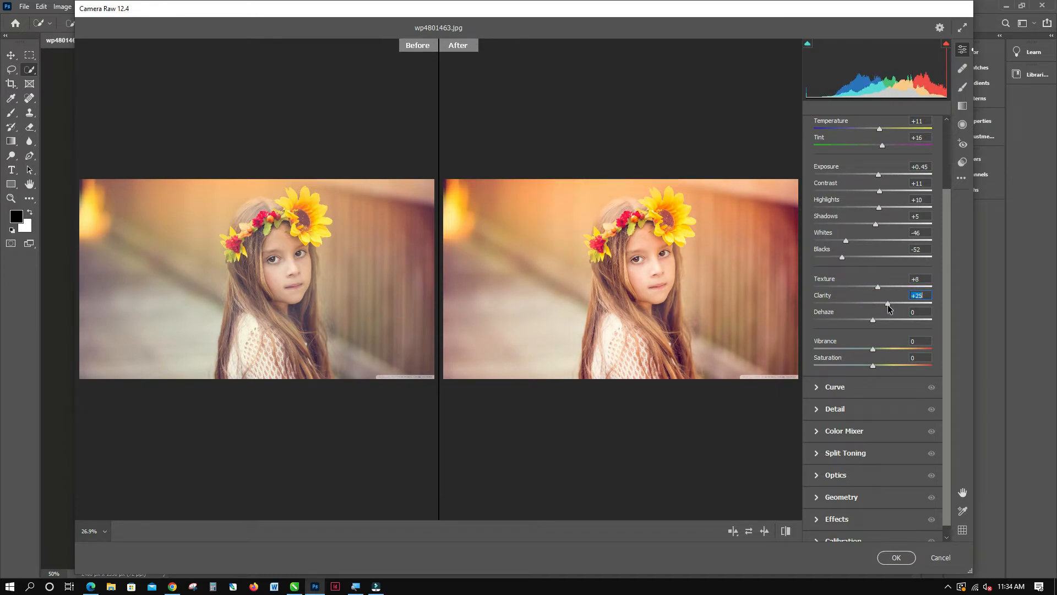
left_click_drag(875, 320, 880, 350)
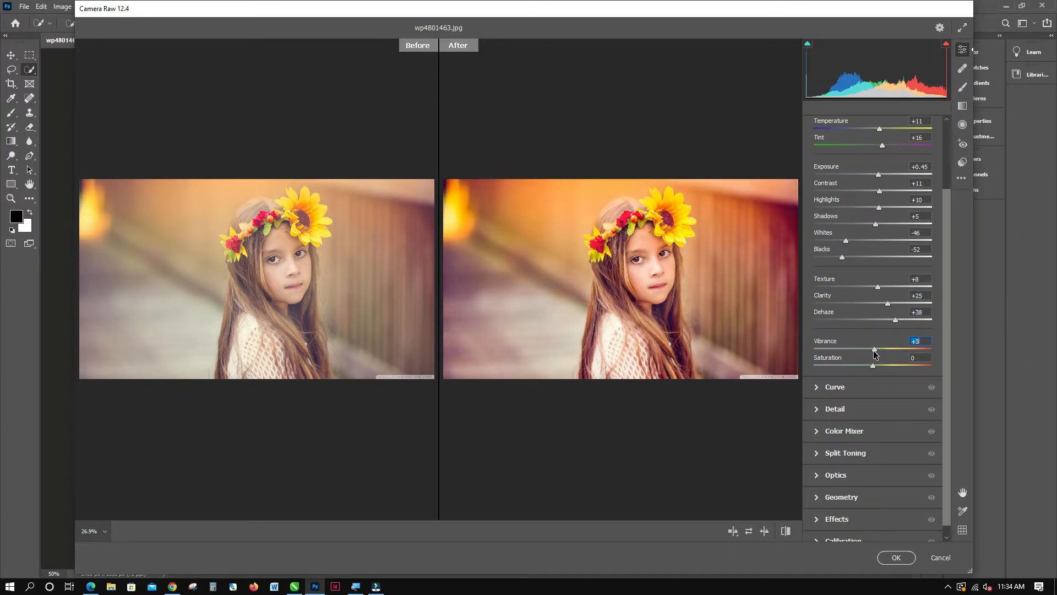
left_click_drag(874, 371, 873, 372)
left_click_drag(874, 176, 881, 178)
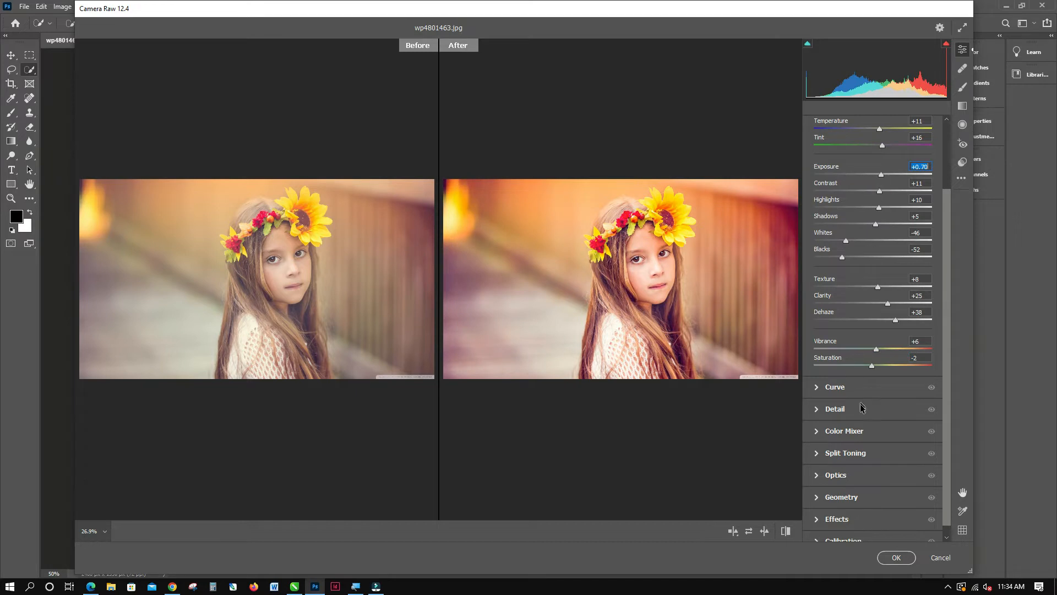
scroll(824, 163, "up", 3)
left_click(816, 134)
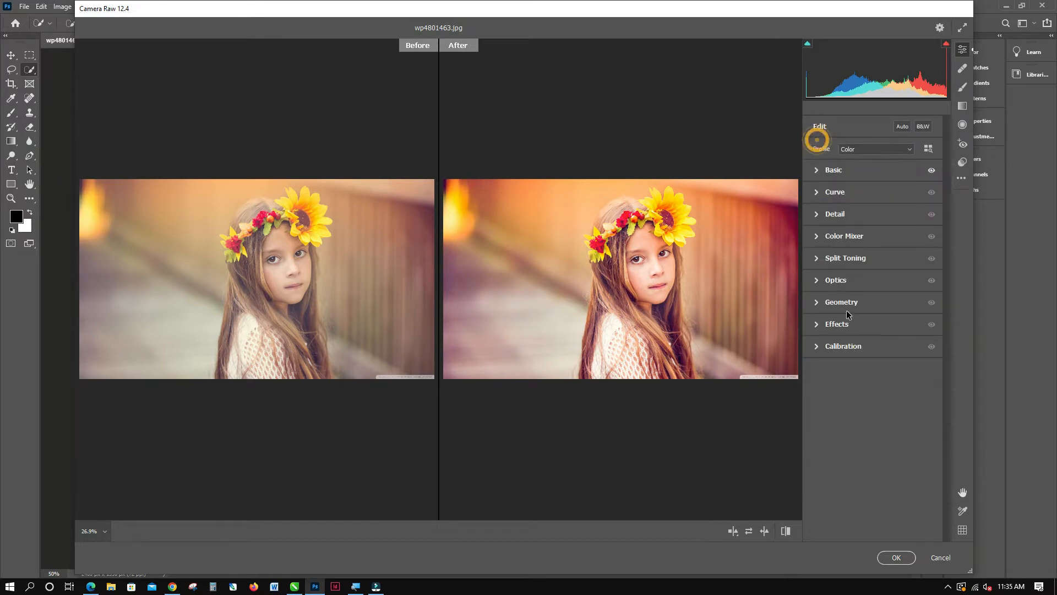
- Add a highlight point on the tone curve and lift a shadow point to input 71, output 82
left_click(816, 192)
left_click_drag(901, 255, 902, 255)
left_click_drag(850, 308, 846, 306)
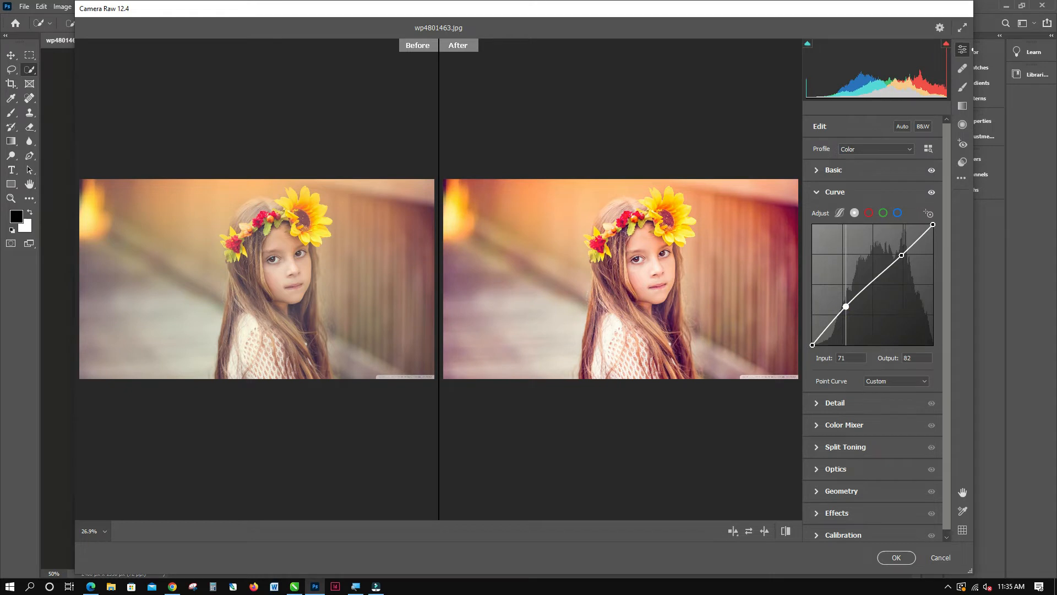
left_click(817, 192)
- Set Sharpening to 39 and Noise Reduction to 24, and raise Color Noise Reduction
left_click(817, 217)
left_click_drag(816, 241, 834, 260)
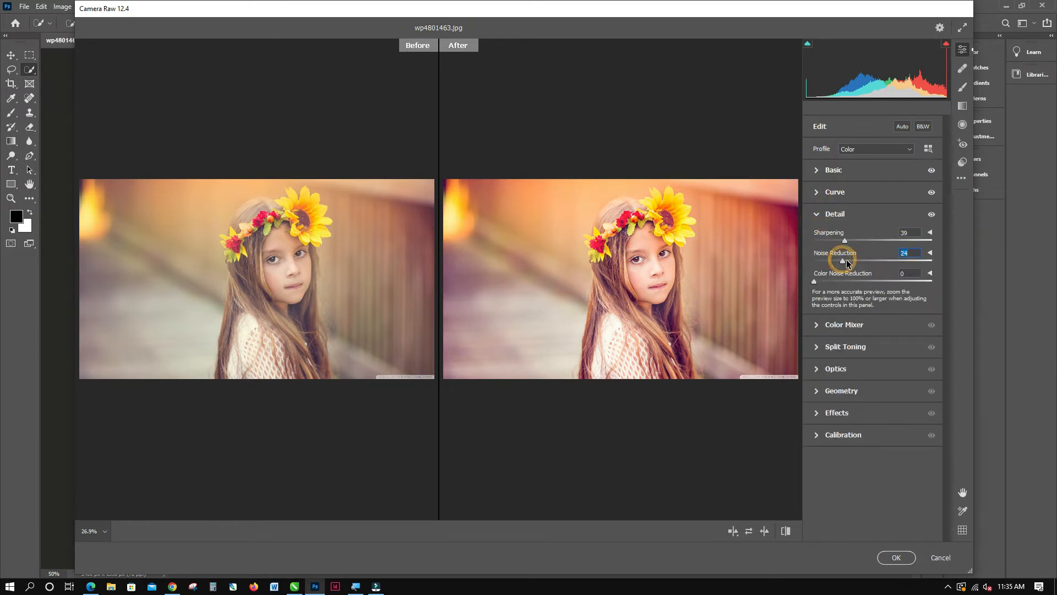
left_click(846, 281)
left_click(821, 220)
- Set Color Mixer hue to Oranges +5, Yellows +7; saturation to Reds +10; luminance to Reds +7, Oranges +5, Yellows +10, Aquas +33
left_click(820, 237)
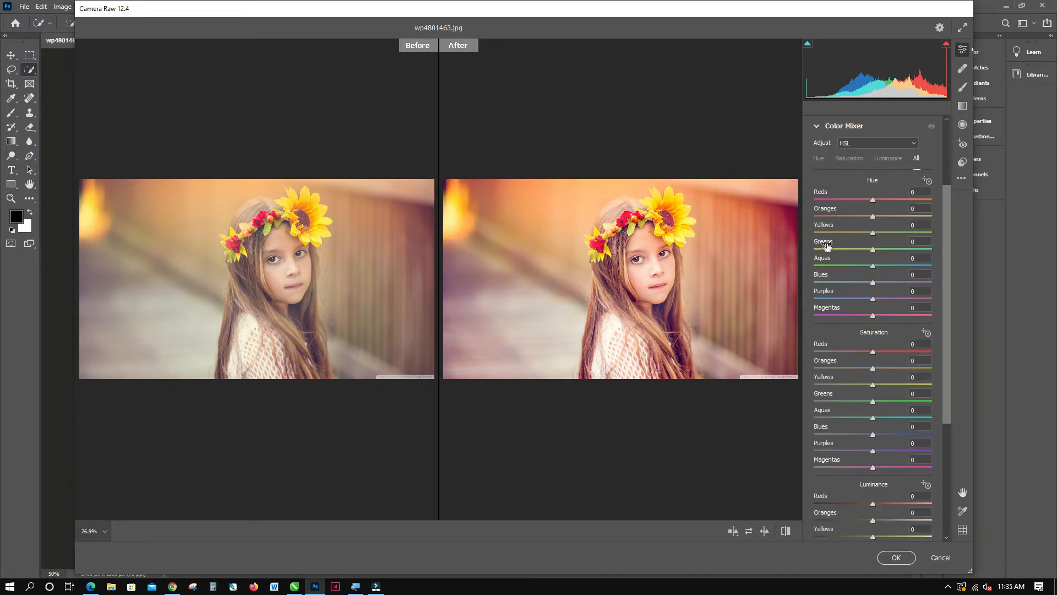
left_click_drag(873, 236, 875, 215)
left_click_drag(874, 353, 876, 353)
scroll(864, 463, "down", 6)
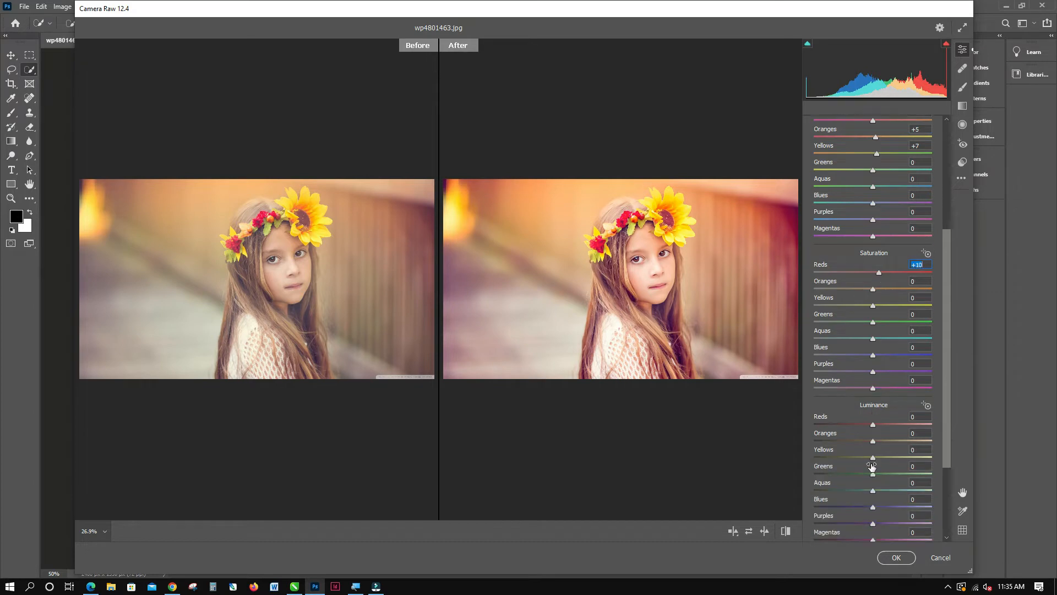
left_click_drag(873, 344, 877, 377)
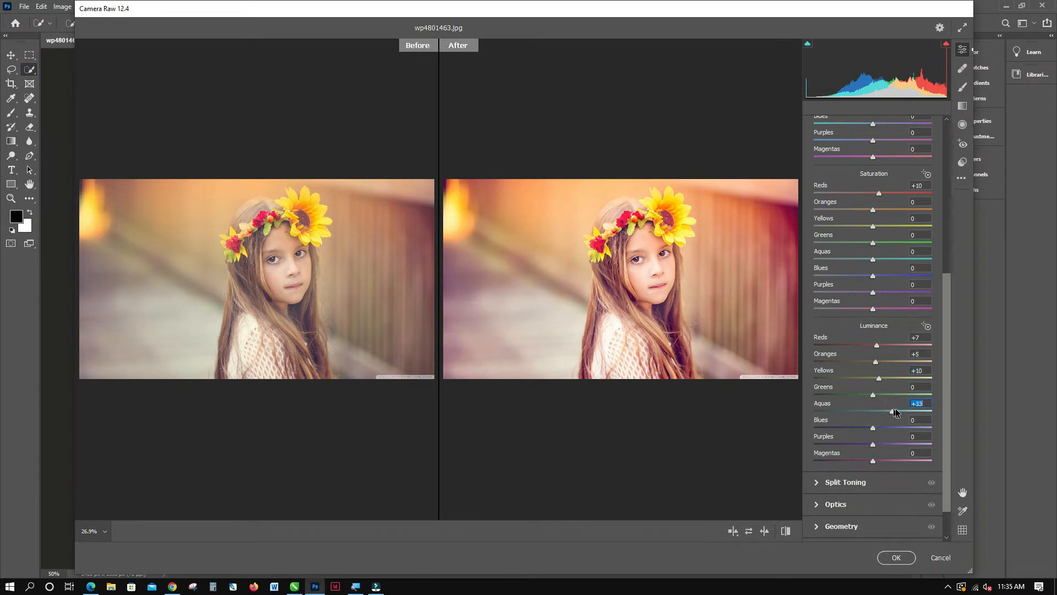
scroll(859, 469, "down", 2)
- Set Split Toning highlights to hue 40 with slight saturation, and adjust the shadows hue and saturation
left_click(818, 443)
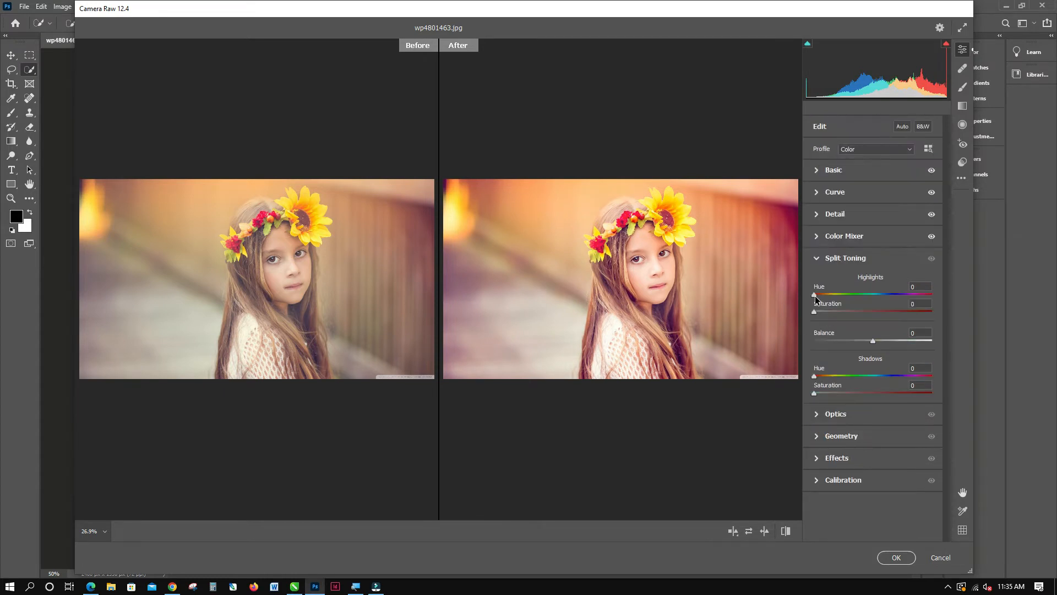
mouse_move(817, 297)
left_mouse_down()
mouse_move(829, 298)
mouse_move(819, 315)
left_mouse_up()
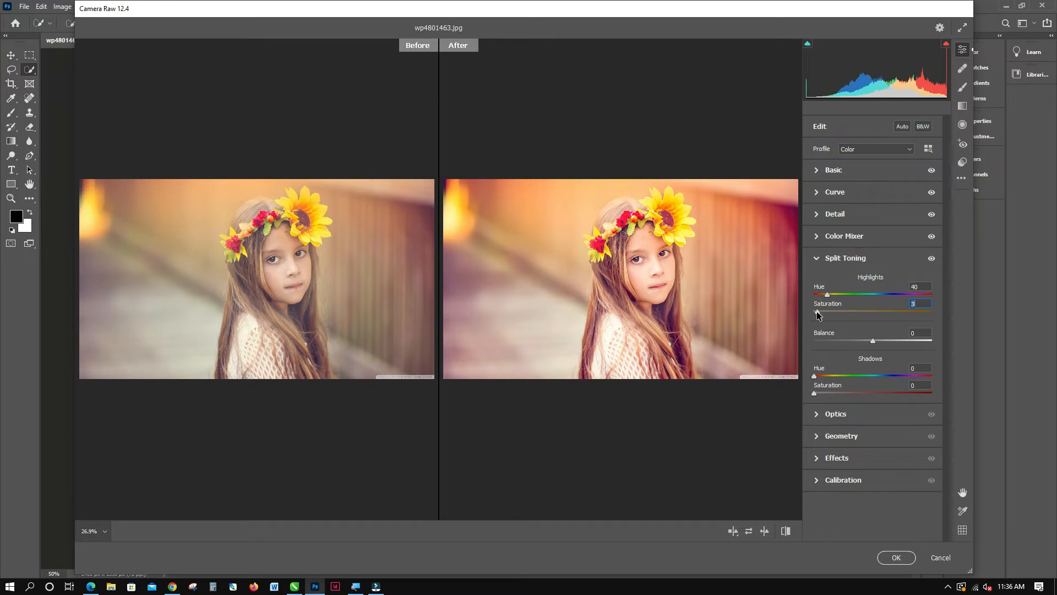
left_click_drag(818, 378, 825, 378)
left_click(815, 394)
left_click(818, 258)
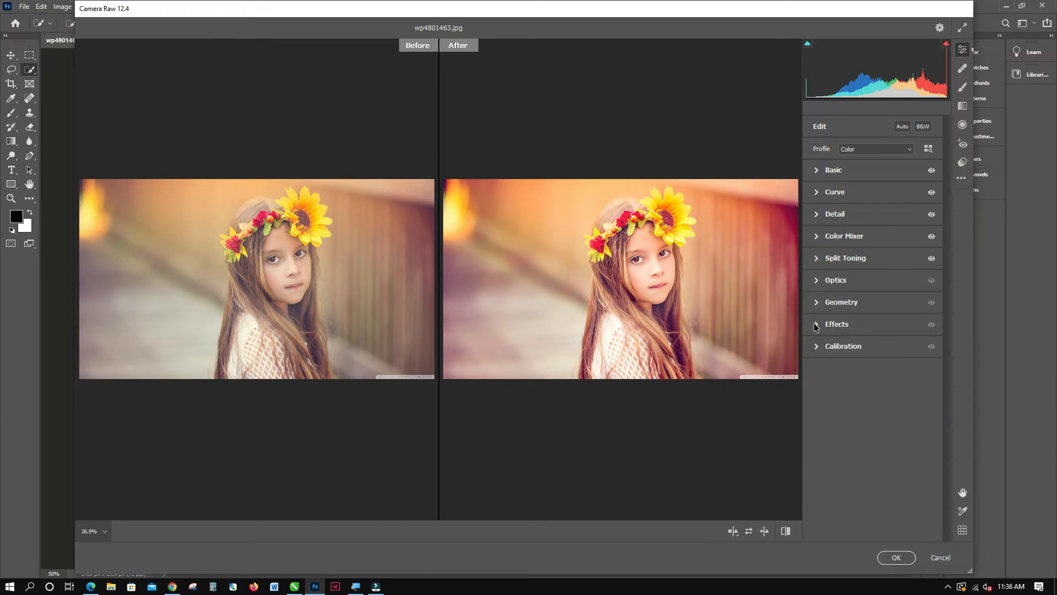
- Look over the Effects and Calibration settings, and apply the Camera Raw adjustments to the photo
left_click(818, 324)
left_click(817, 324)
left_click(818, 346)
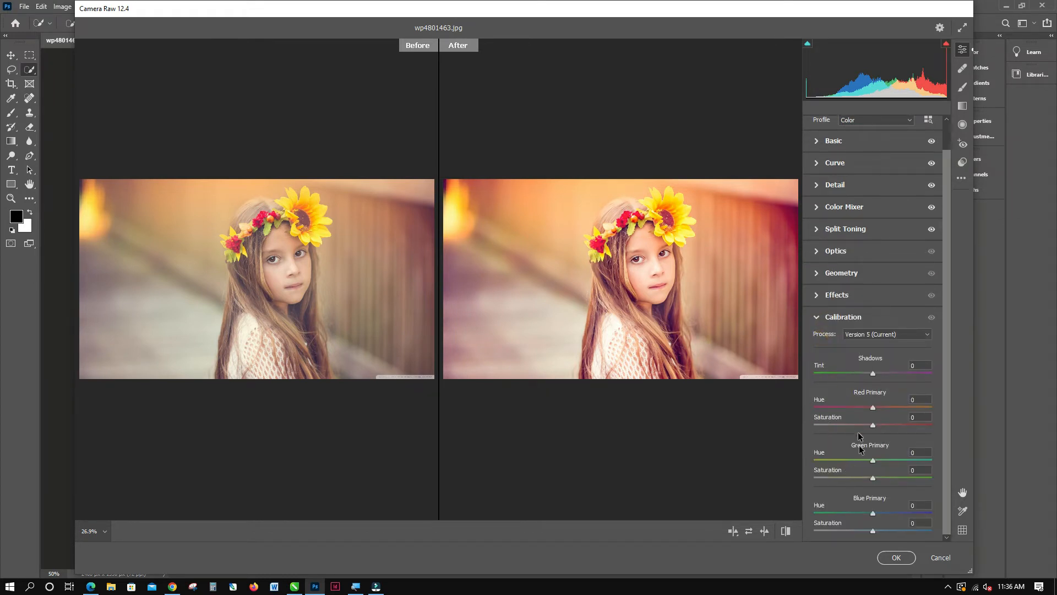
left_click(818, 317)
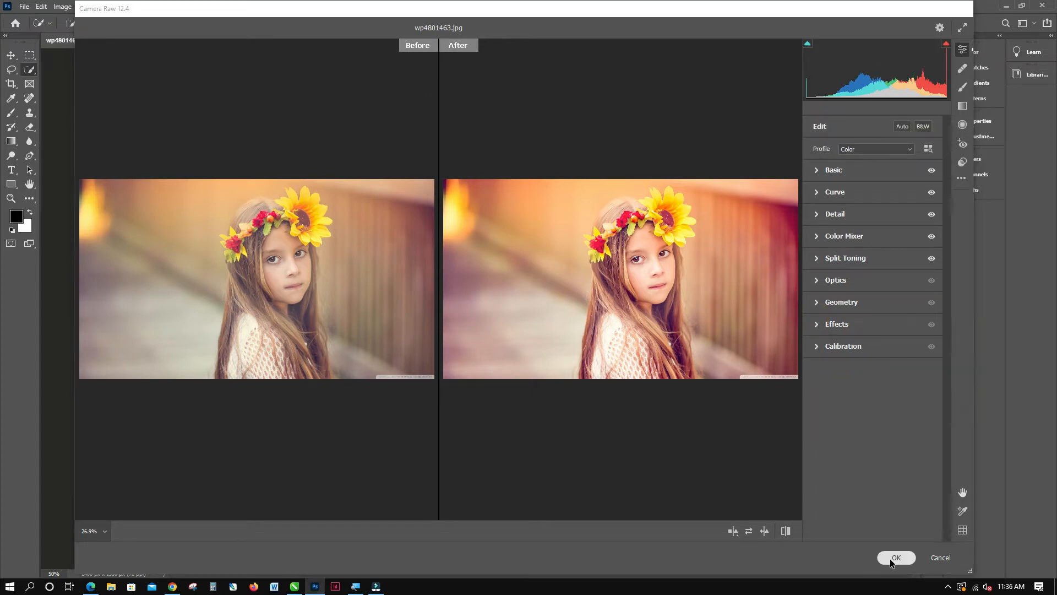
left_click(897, 557)
- Start the Lighting Effects render filter on the photo
left_click(169, 6)
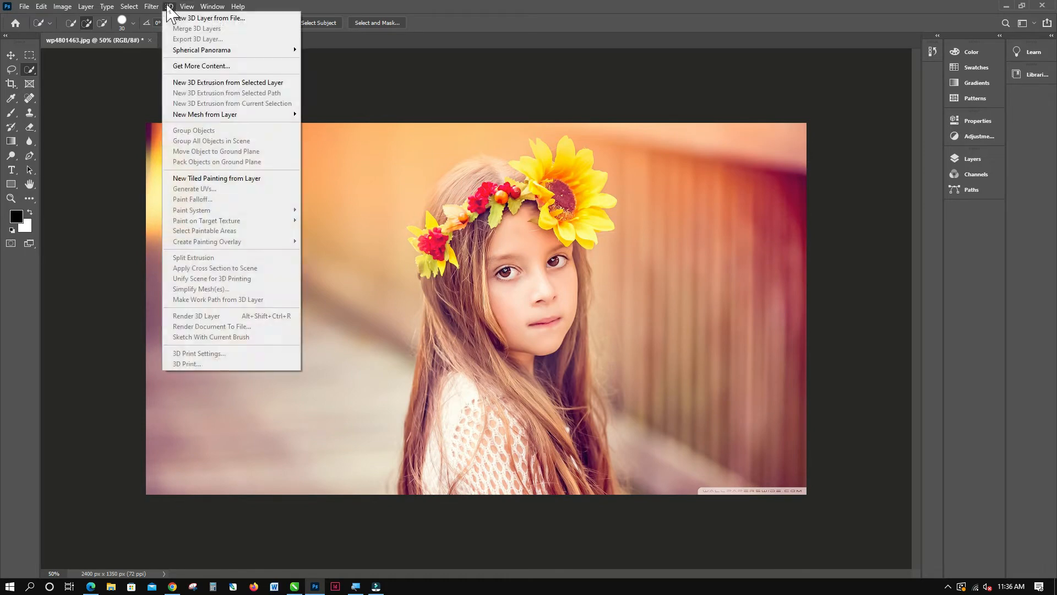
mouse_move(151, 6)
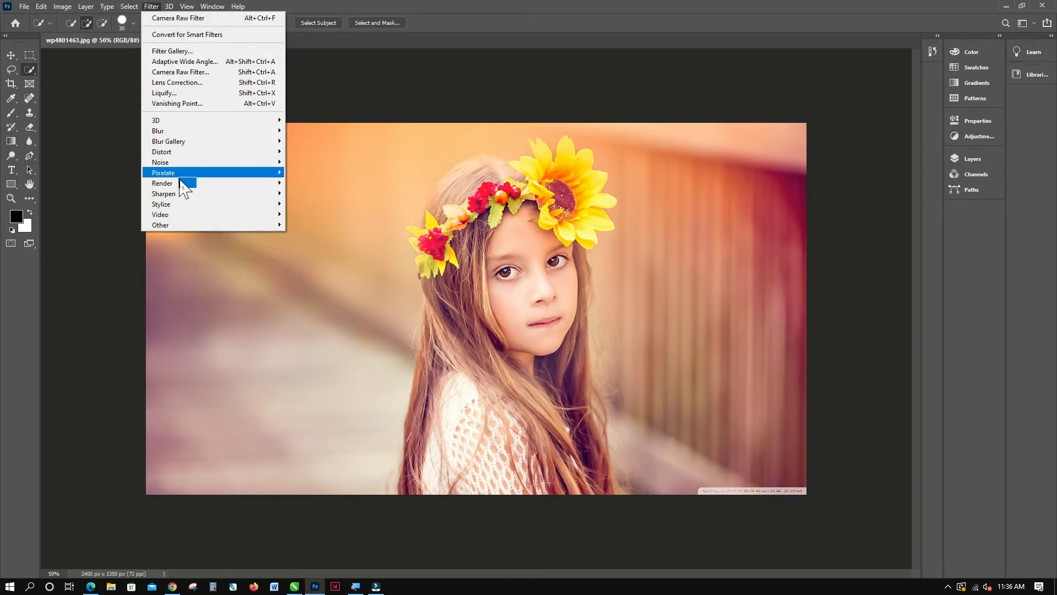
mouse_move(187, 183)
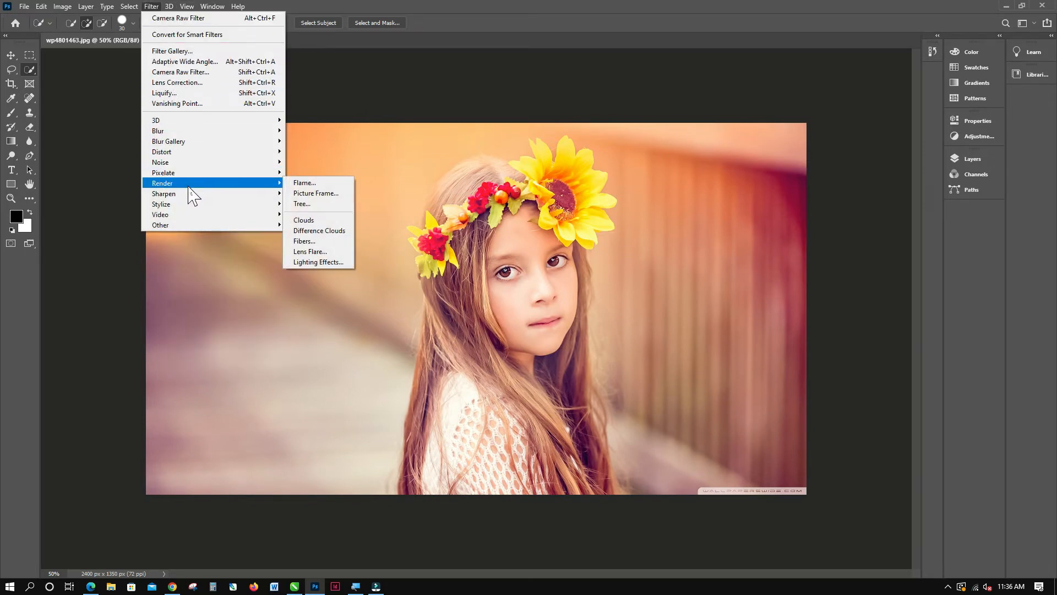
left_click(331, 255)
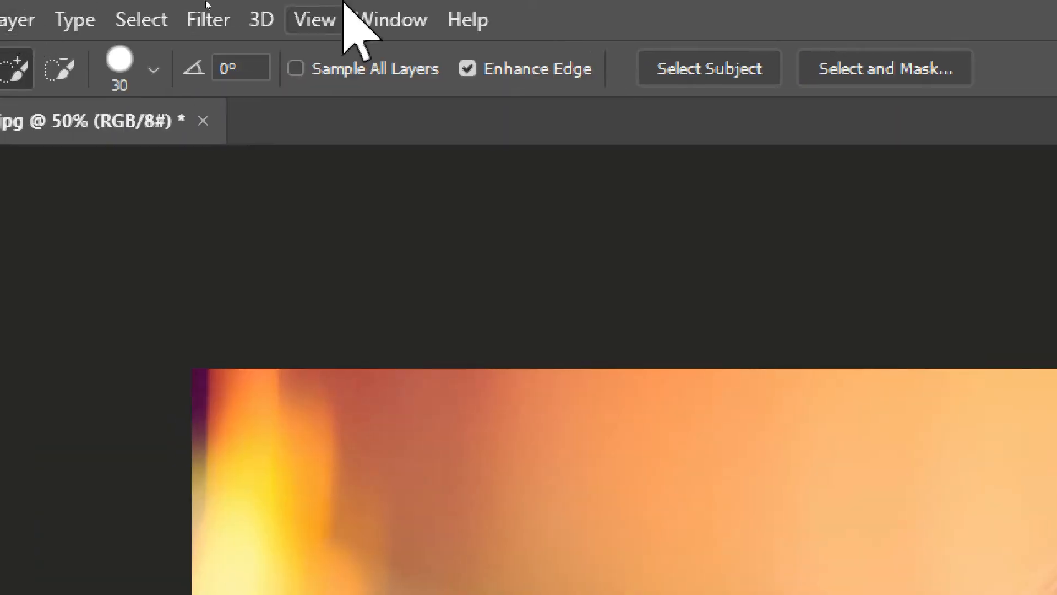
left_click(150, 6)
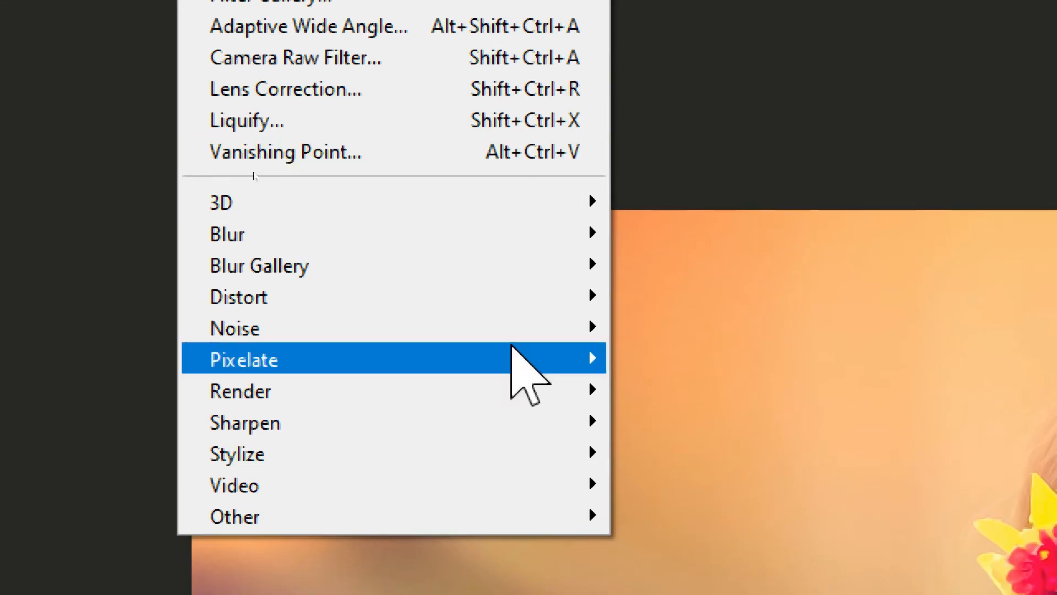
mouse_move(262, 183)
left_click(709, 534)
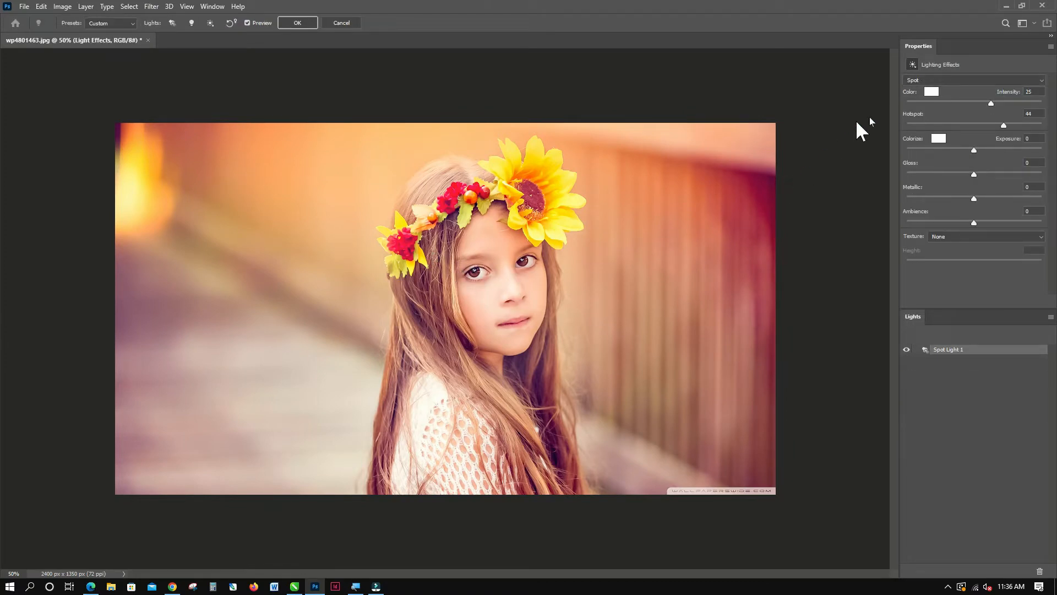
- Increase the intensity and hotspot of the spot light
left_click(928, 80)
left_click(928, 82)
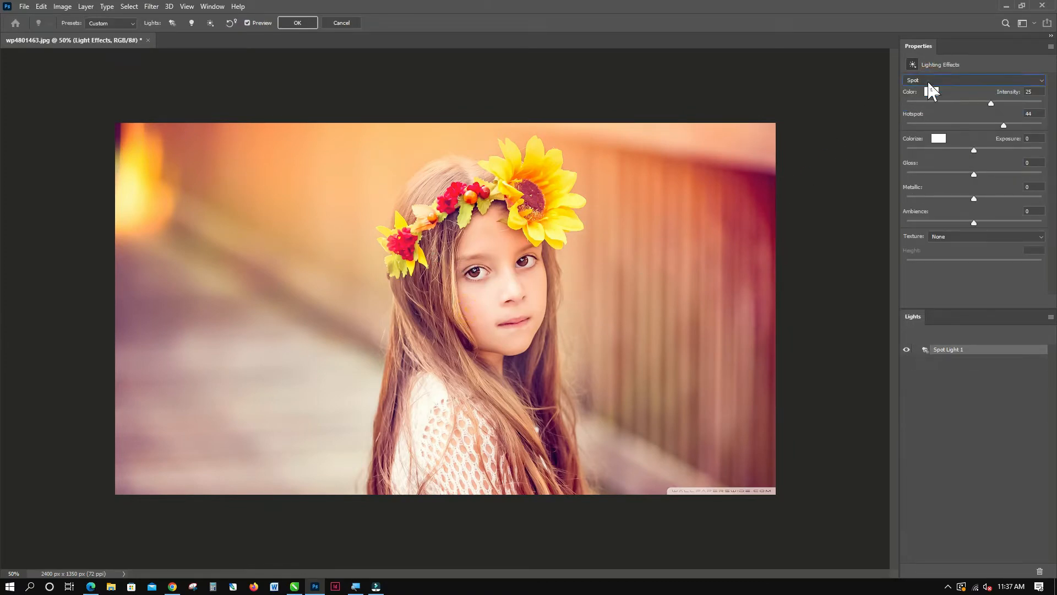
left_click_drag(988, 103, 1013, 125)
- Change the light type to Point and centre the light on the girl's face
left_click(917, 80)
left_click(931, 102)
left_click(932, 81)
left_click(923, 88)
left_click_drag(445, 308, 491, 303)
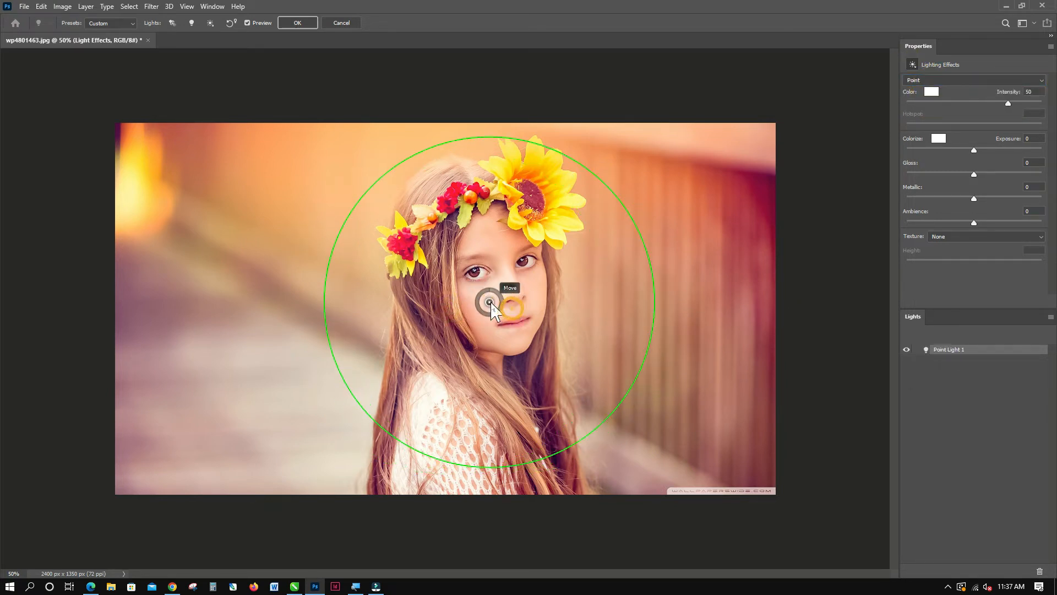
- Set the light's Colorize color to black, Exposure to 41, Gloss to -20, Metallic to 14 and Ambience to 15
left_click(940, 142)
left_click(436, 371)
left_click(614, 106)
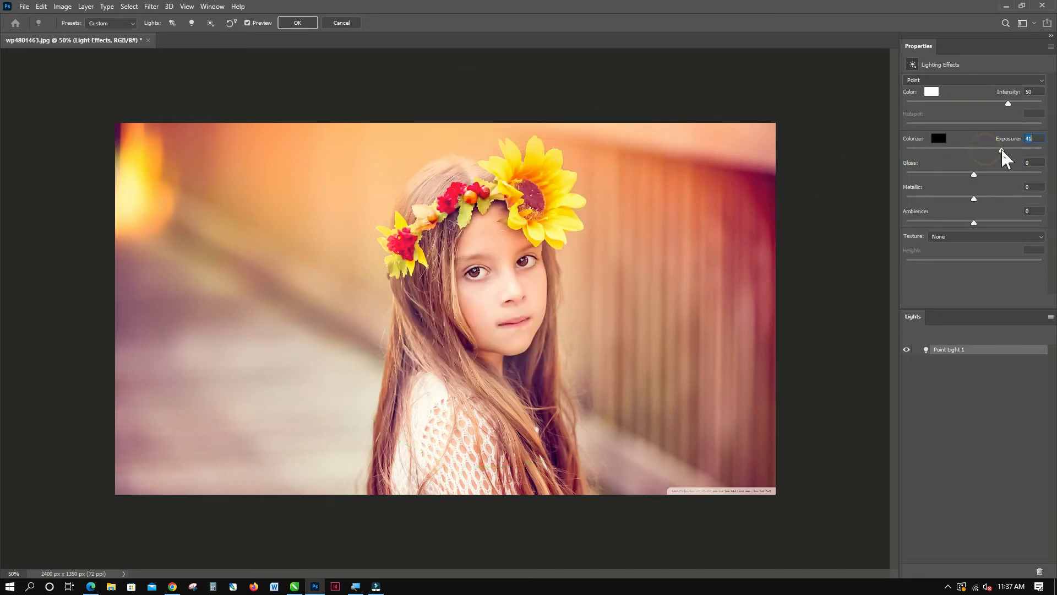
left_click_drag(958, 175, 985, 199)
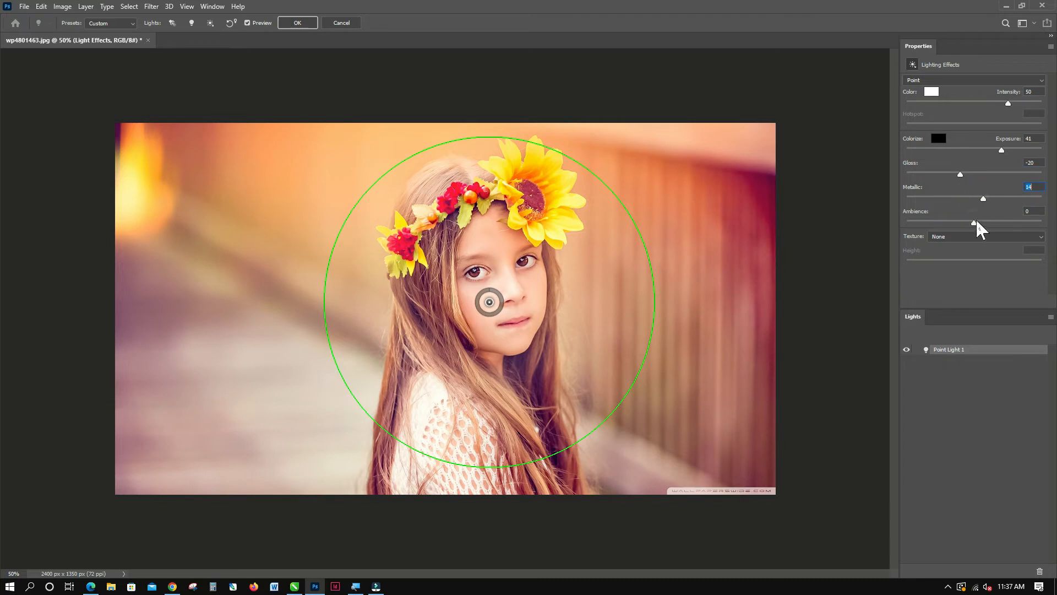
- Set the point light's color to black
left_click(932, 91)
left_click(512, 378)
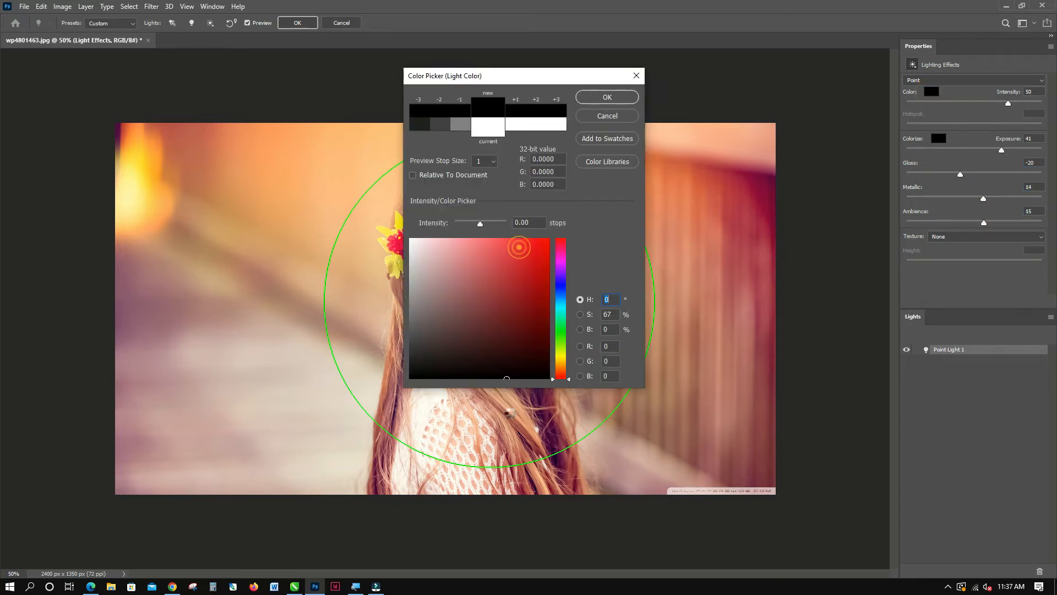
left_click(621, 103)
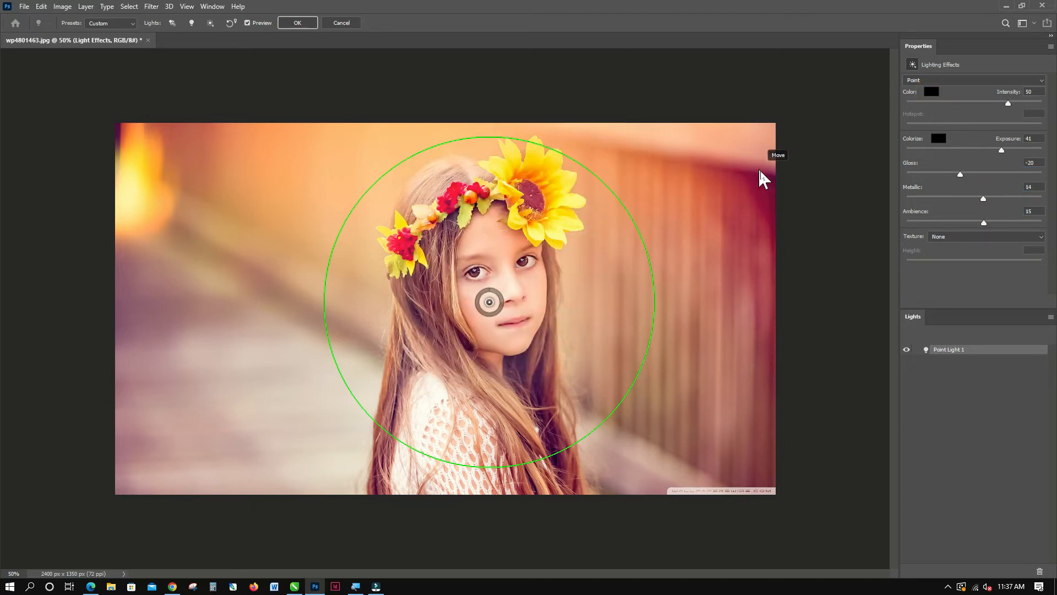
- Change the light type to Spot, set its Ambience to 24 and move the light onto the girl's face
left_click(951, 81)
left_click(933, 97)
left_click_drag(984, 223, 991, 222)
left_click_drag(514, 343, 471, 330)
left_click_drag(445, 288, 482, 287)
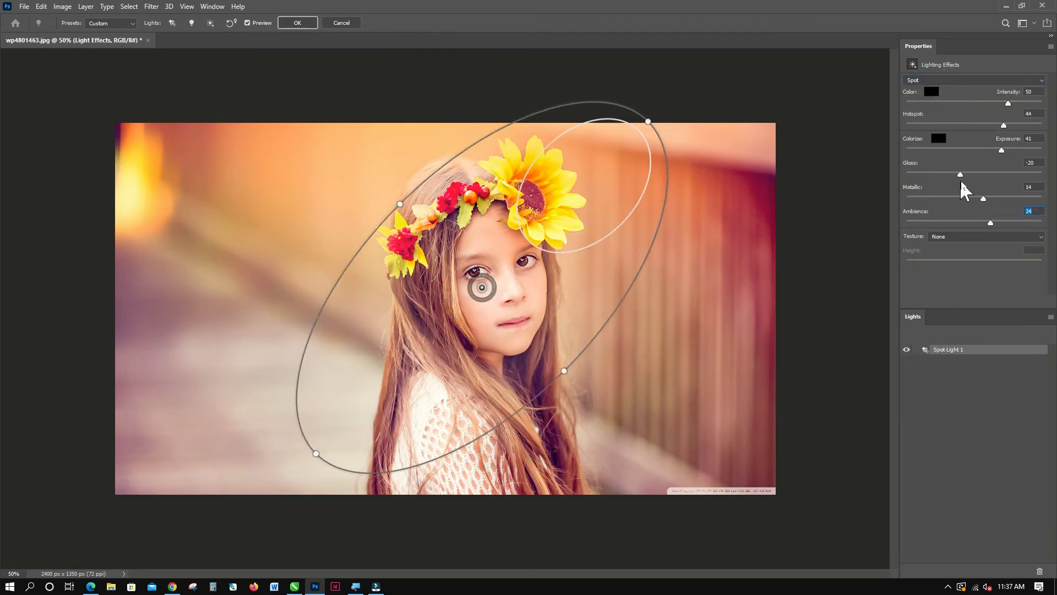
- Set the spot light's Intensity to 56, Hotspot to 63, Gloss to 17, Metallic to 28 and Ambience to 59
left_click_drag(991, 222, 1014, 222)
left_click_drag(1004, 125, 1012, 103)
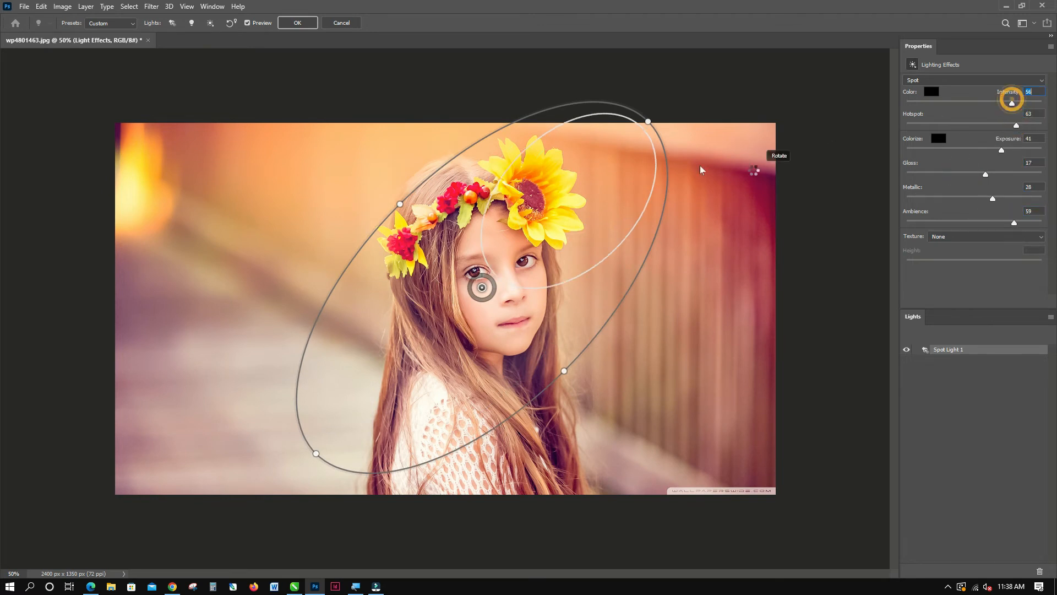
left_click(229, 22)
- Try the Blue Omni lighting preset on the photo
left_click(113, 23)
left_click(105, 46)
left_click(131, 22)
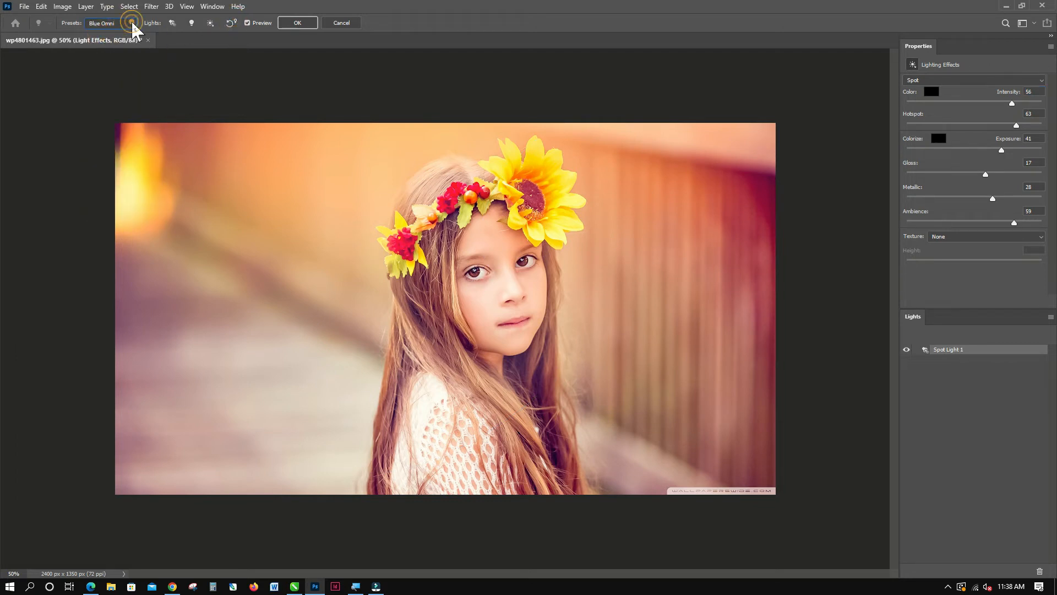
left_click(545, 281)
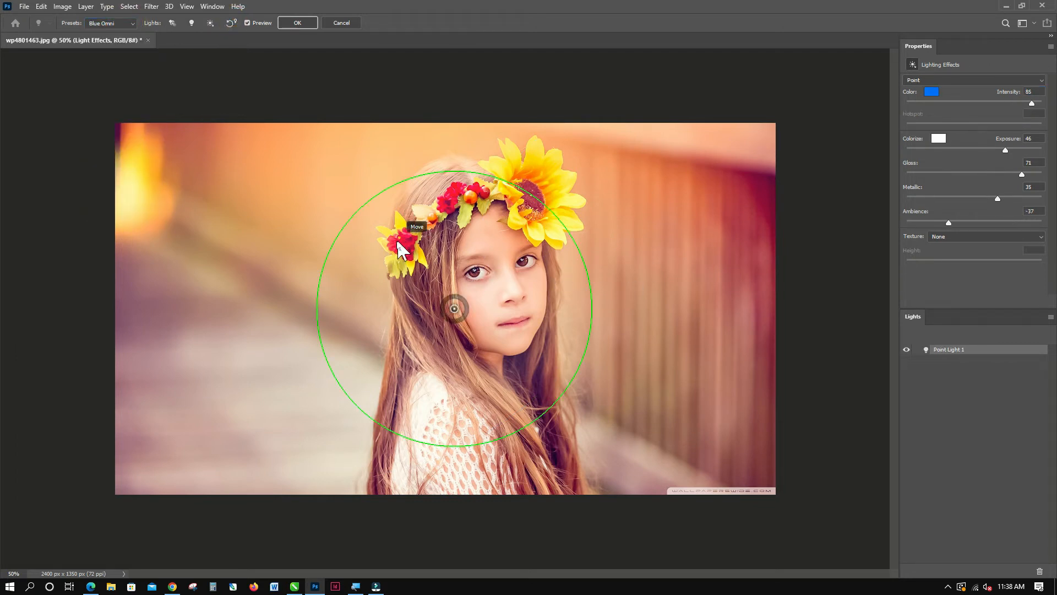
- Apply the lighting filter with the Default preset and undo it
left_click(118, 23)
left_click(126, 75)
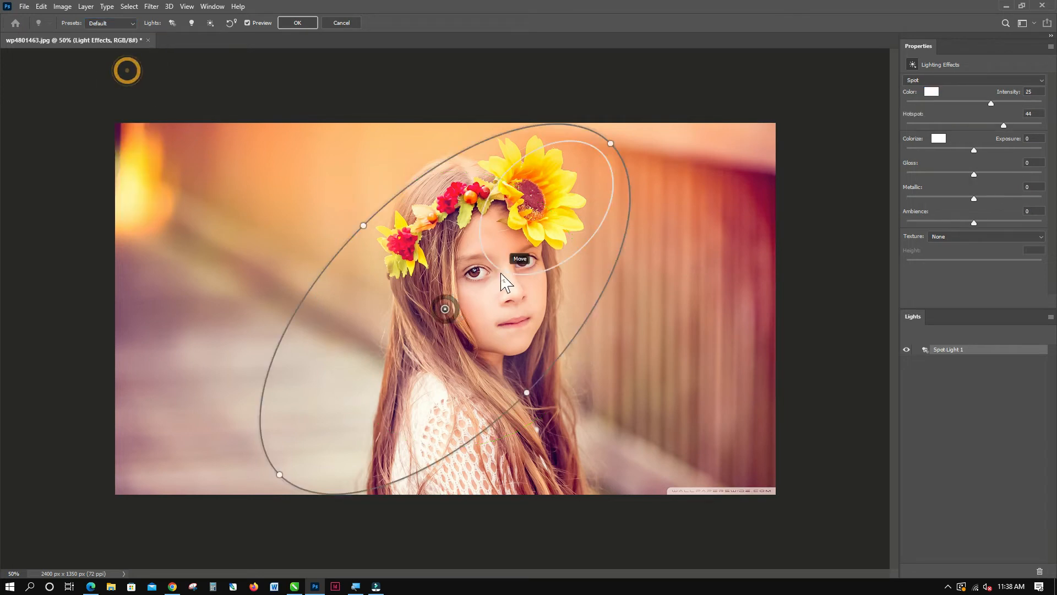
left_click(295, 24)
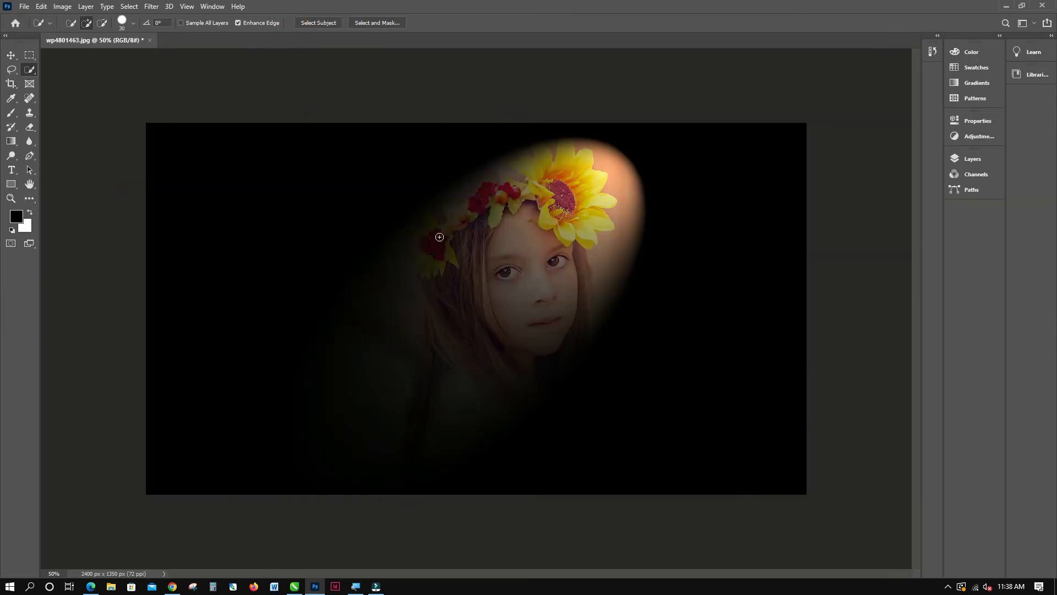
key("ctrl+z")
- Reopen the Lighting Effects filter, tilt the spot light into a wide, shallow ellipse and shift it leftward across the girl
left_click(152, 6)
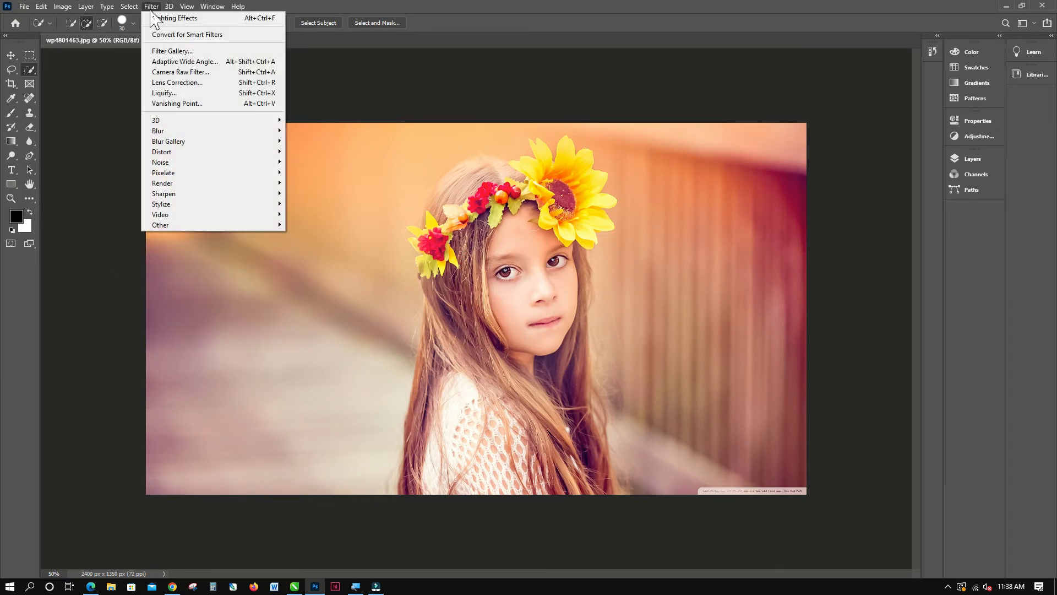
mouse_move(177, 182)
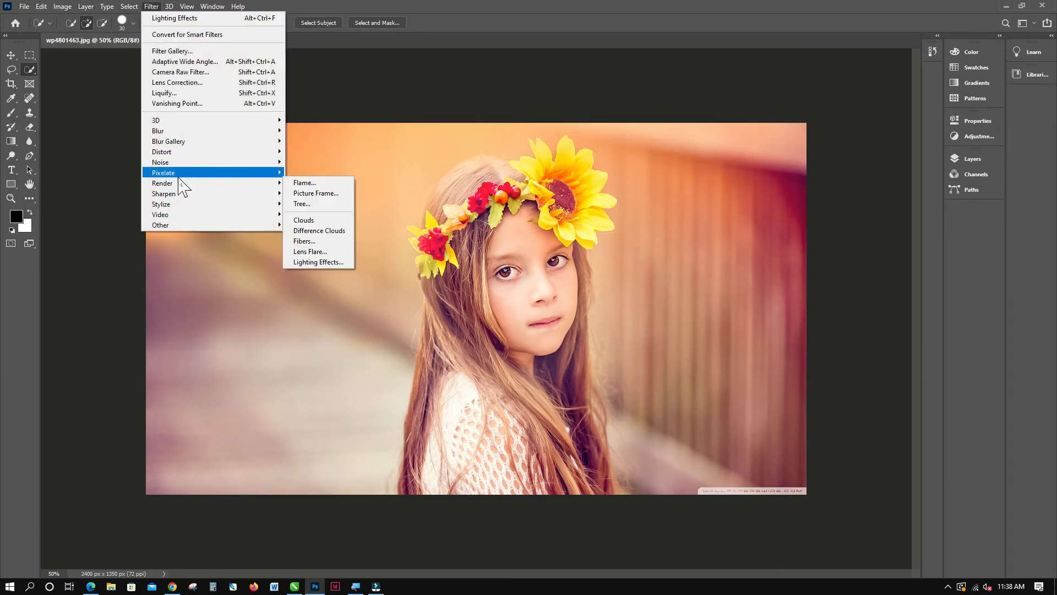
left_click(311, 262)
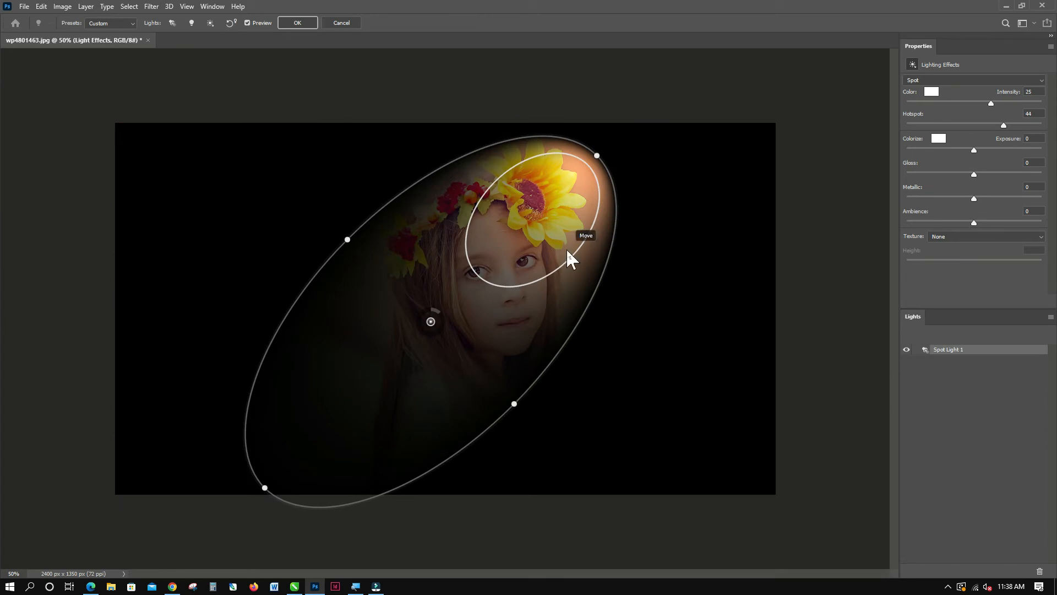
left_click_drag(431, 322, 423, 312)
left_click_drag(588, 146, 726, 234)
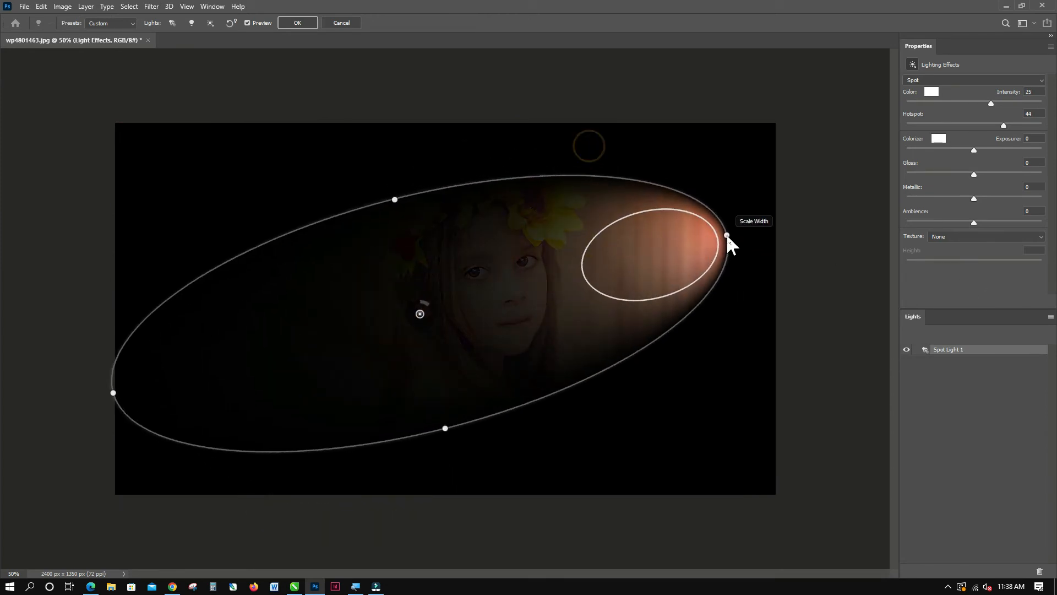
left_click_drag(588, 288, 292, 297)
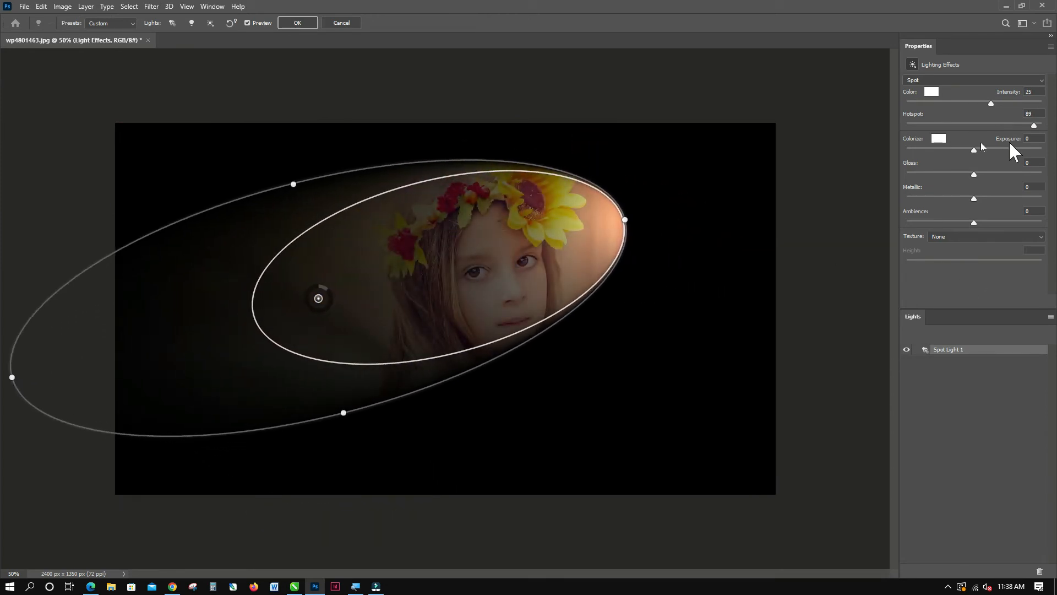
- Set the spot light's Exposure to 18, Intensity to 28 and Hotspot to 90, and raise its Ambience
left_click_drag(974, 149, 986, 150)
left_click_drag(991, 103, 1036, 125)
left_click(989, 123)
left_click_drag(974, 222, 1019, 223)
- Enlarge the spot light into a near-circle around the photo, centre it beside the girl's chin and set Ambience to -36
left_click_drag(558, 228, 555, 168)
left_click_drag(31, 314, 336, 490)
left_click_drag(455, 235, 574, 258)
left_click_drag(377, 247, 525, 350)
left_click_drag(1018, 222, 951, 222)
left_click_drag(728, 363, 887, 302)
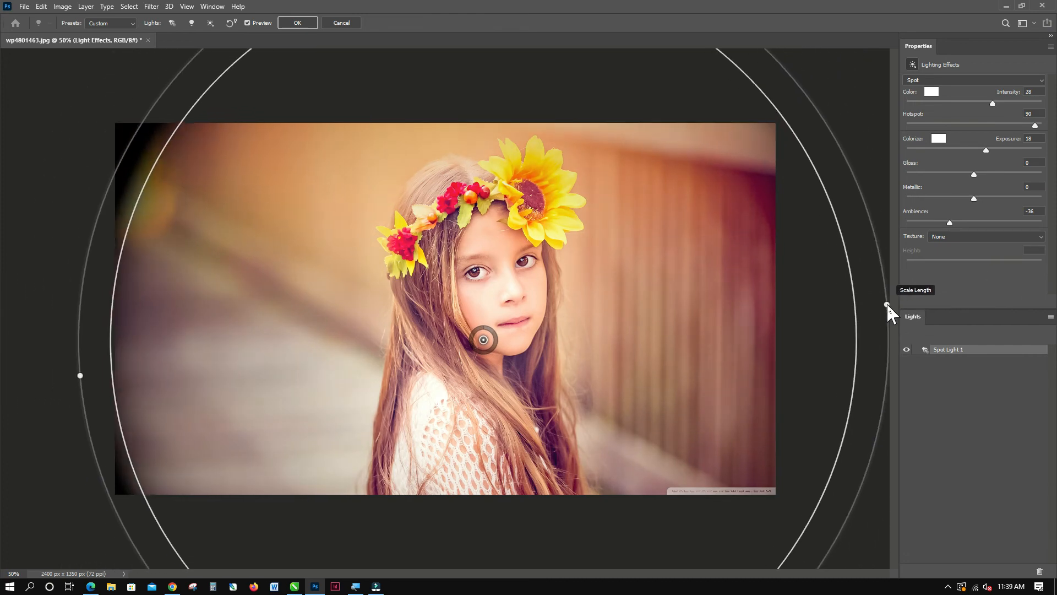
- Set the spot light's Gloss to -42, Hotspot to 71, Intensity to 29, Metallic to 34 and Ambience to -38
left_click_drag(973, 173, 954, 173)
left_click(941, 175)
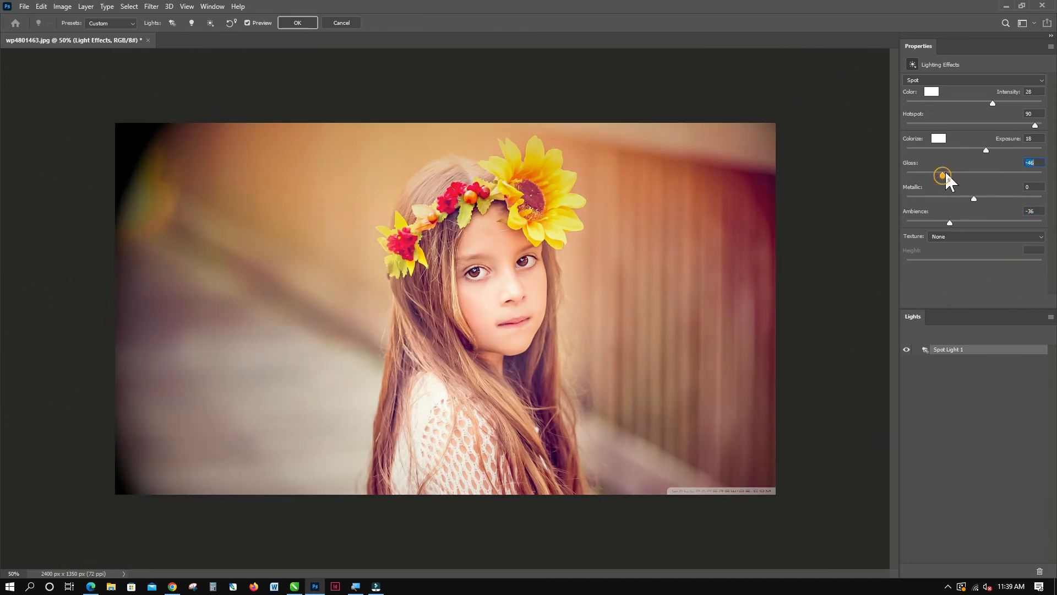
left_click_drag(933, 123, 993, 101)
left_click_drag(951, 222, 997, 197)
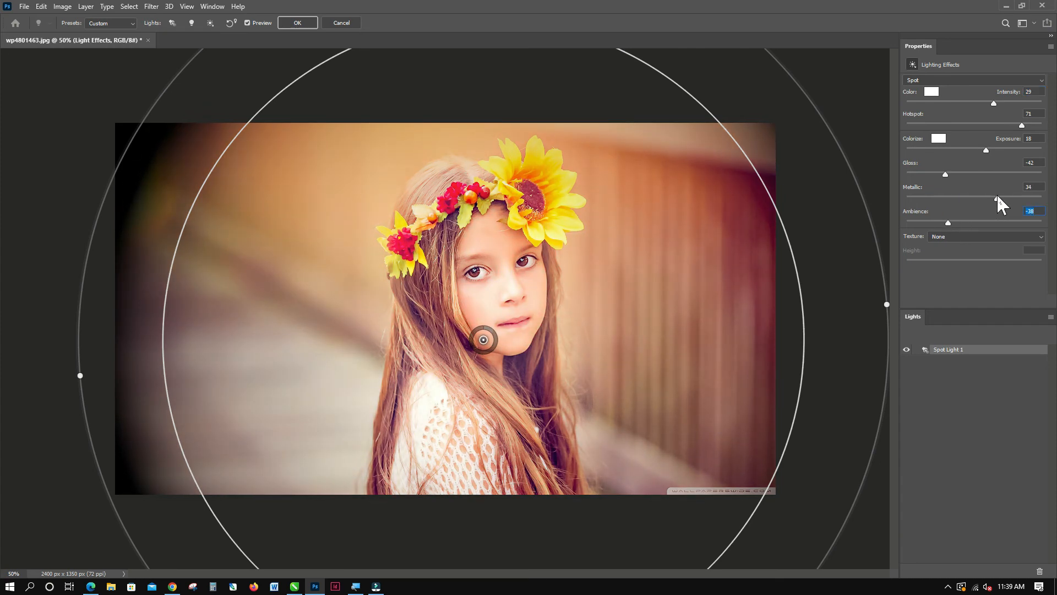
- Readjust the spot light's Gloss and Metallic and apply the lighting to the photo
left_click_drag(946, 175, 1009, 196)
left_click(984, 196)
left_click(298, 23)
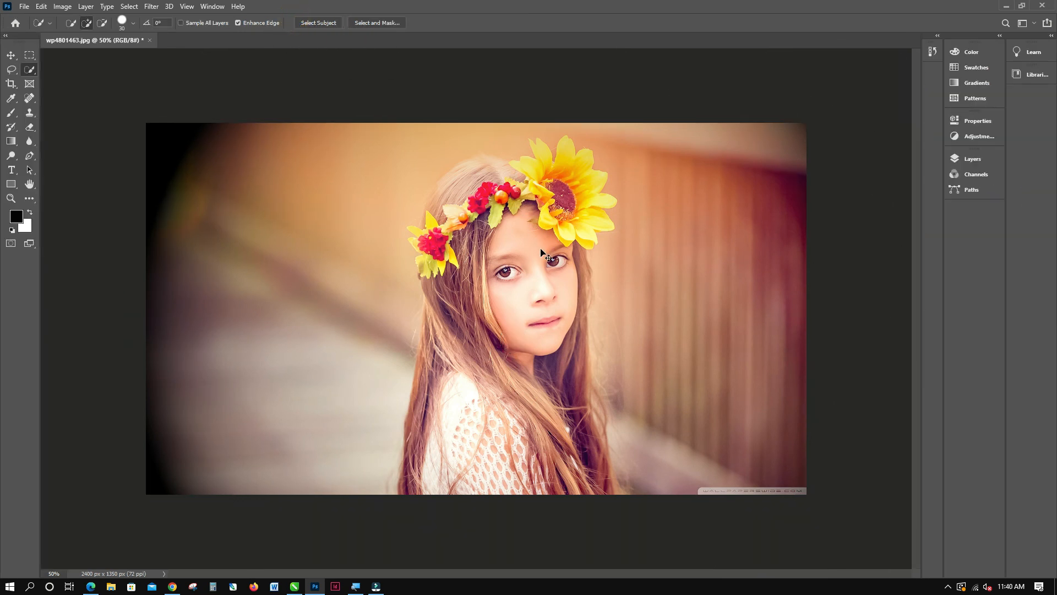
- Hide the interface panels and fit the photo to the screen to inspect the finished lighting
key("ctrl+minus")
key("ctrl+0")
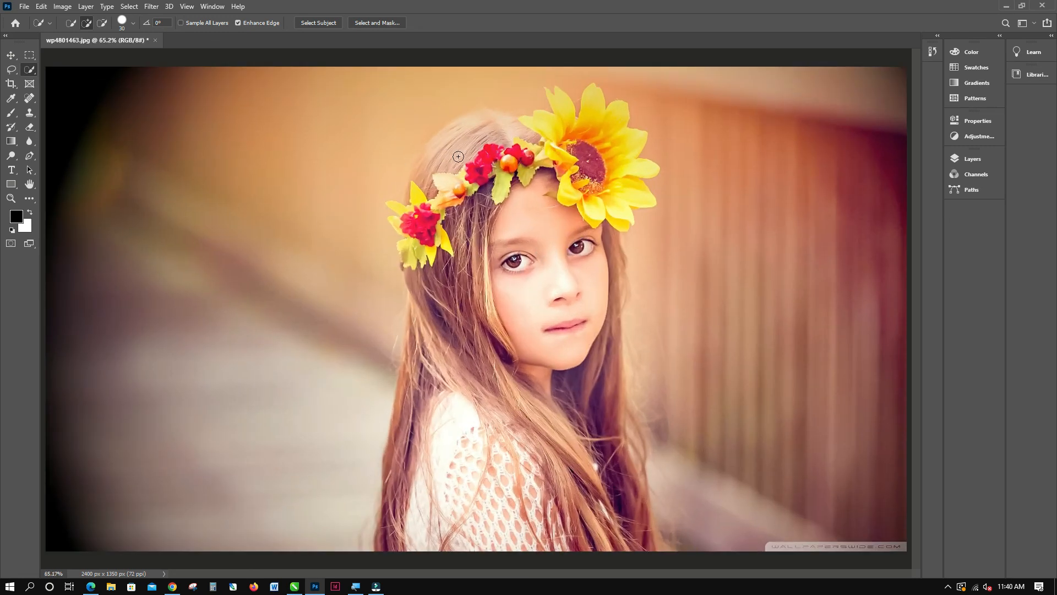
key("Tab")
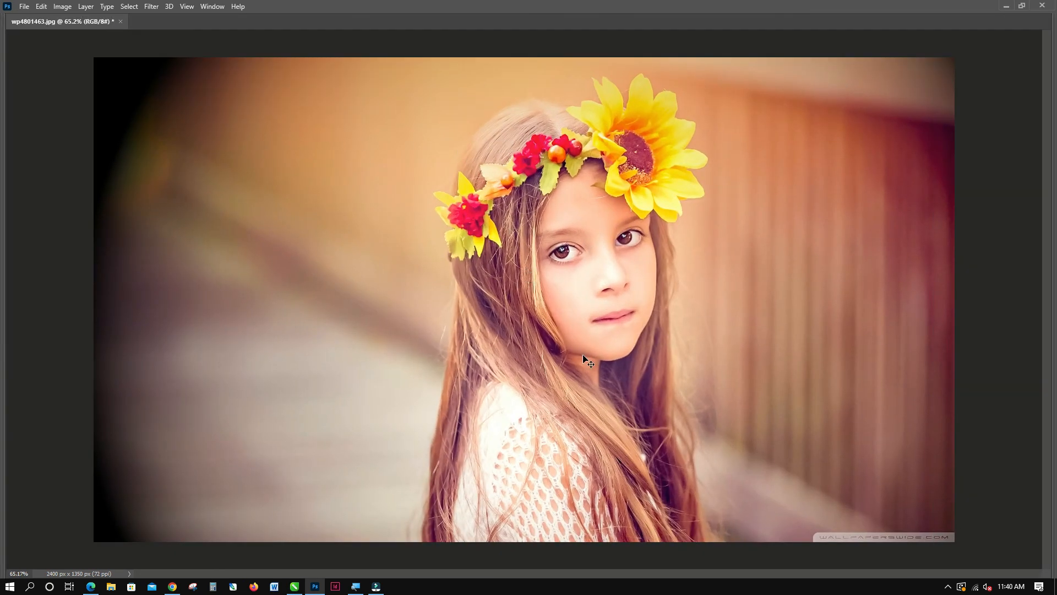
key("ctrl+0")
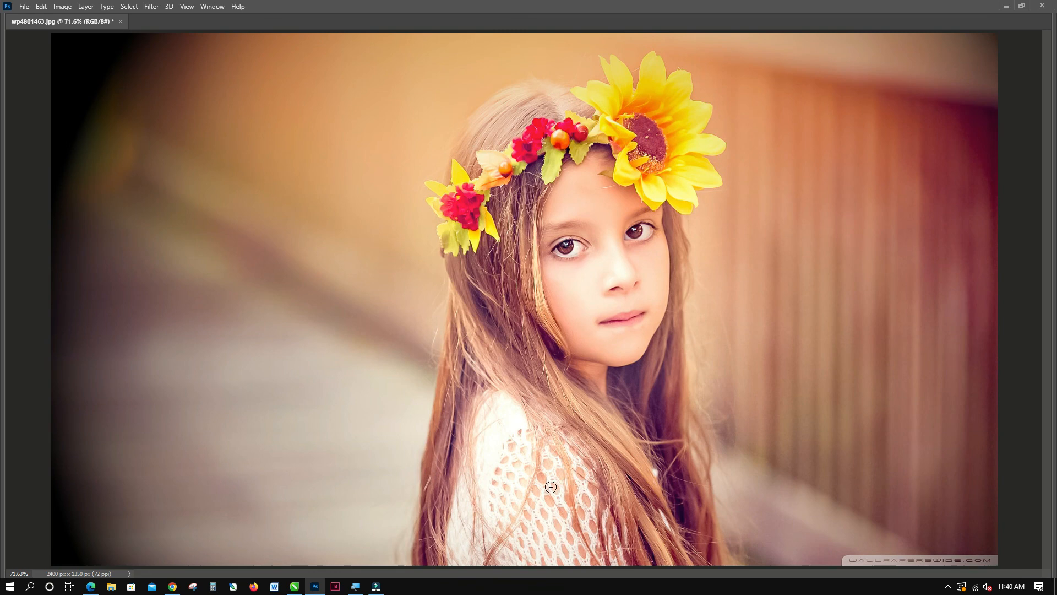